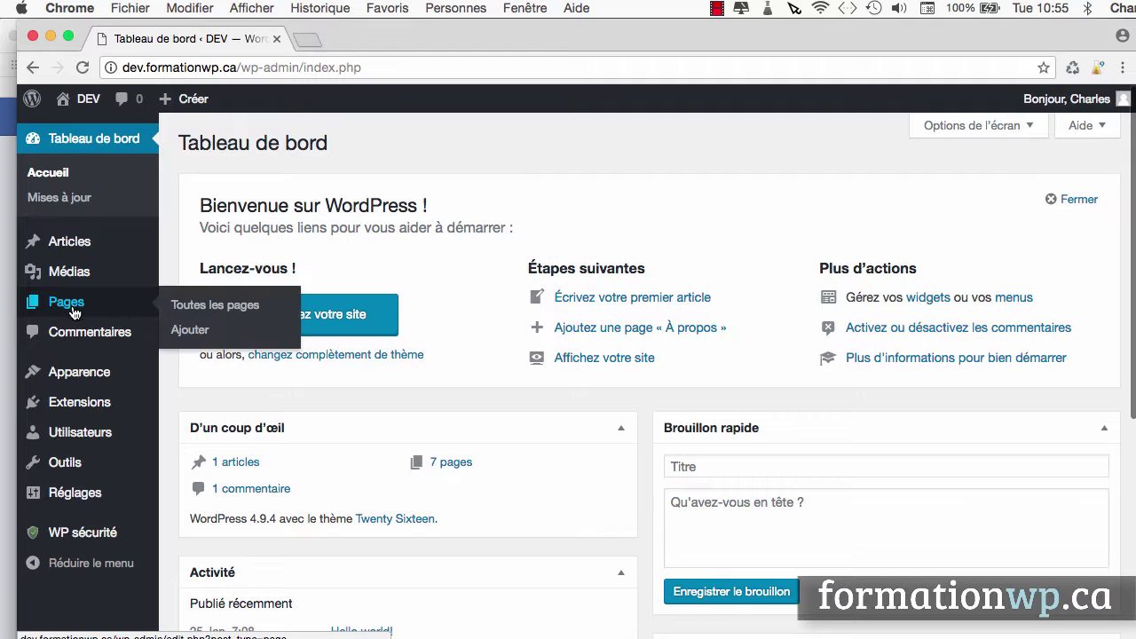
Step: Open the list of all site pages and look through it
click(113, 309)
scroll(301, 264, down, 5)
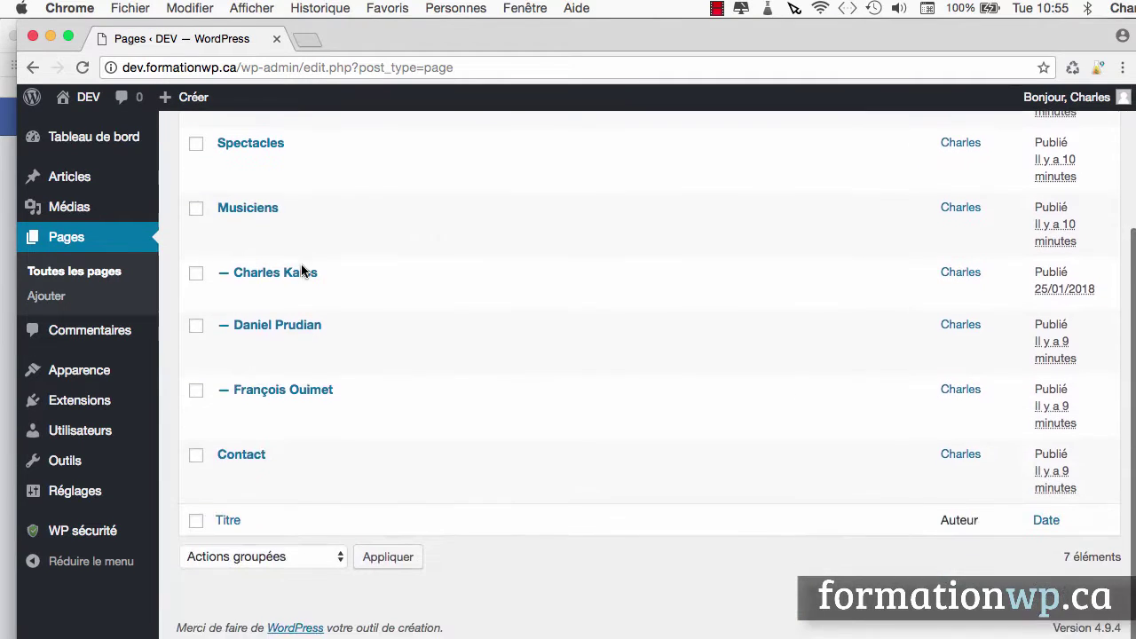
scroll(301, 263, up, 5)
Step: View the DEV site's public home page in a separate browser tab, and close that tab
mouse_move(98, 152)
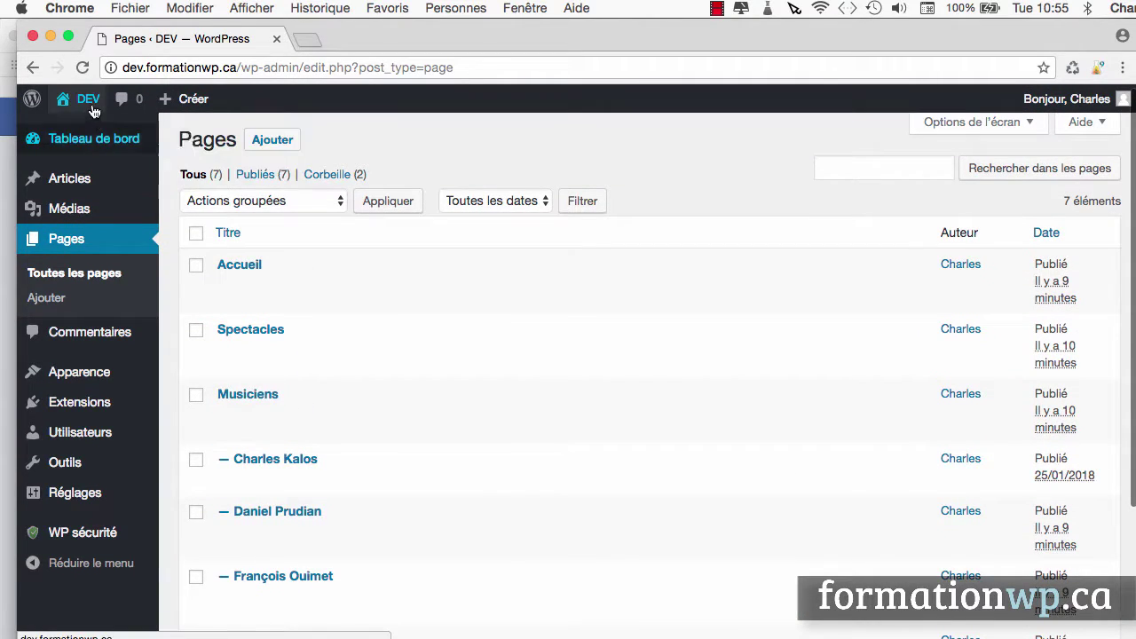
mouse_move(94, 105)
click(92, 131)
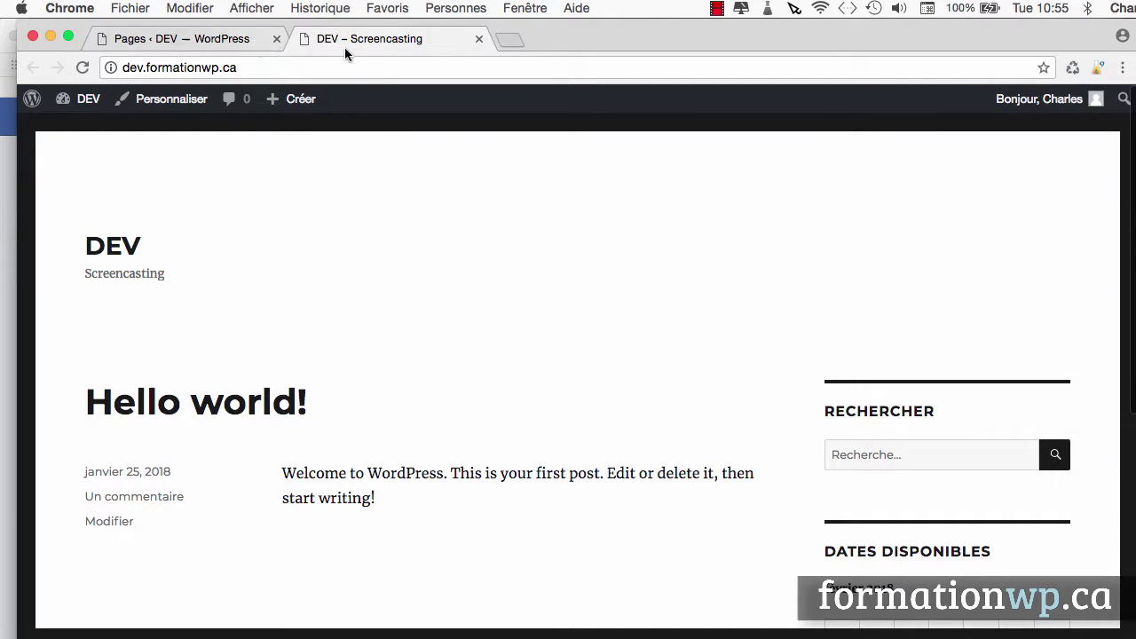
click(479, 40)
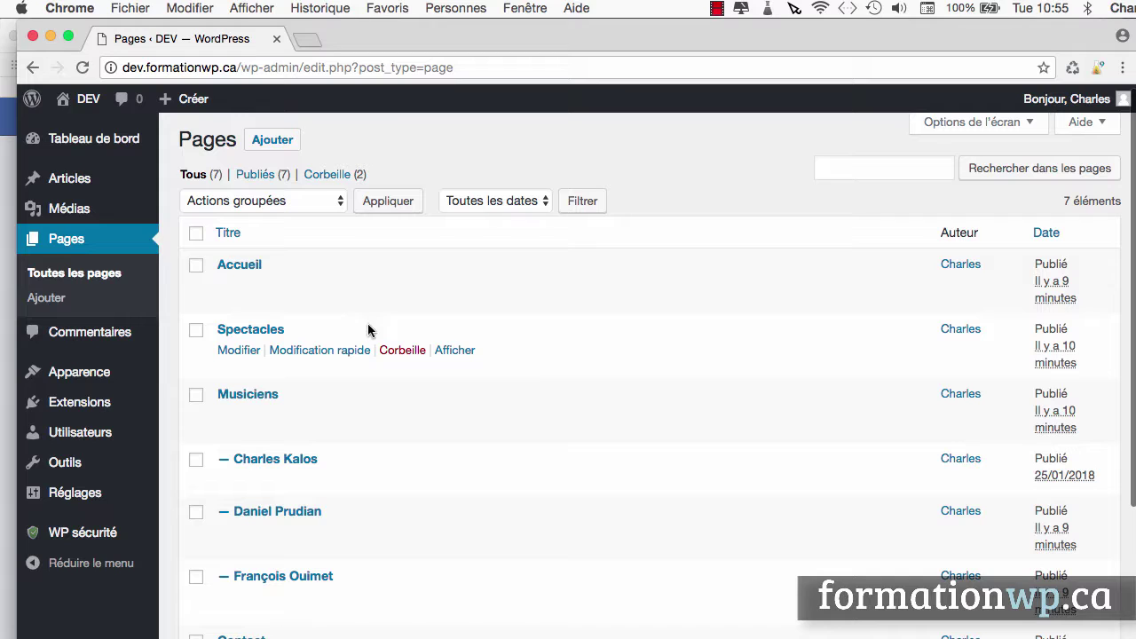
Step: Create a new navigation menu named "Menu principal"
mouse_move(55, 372)
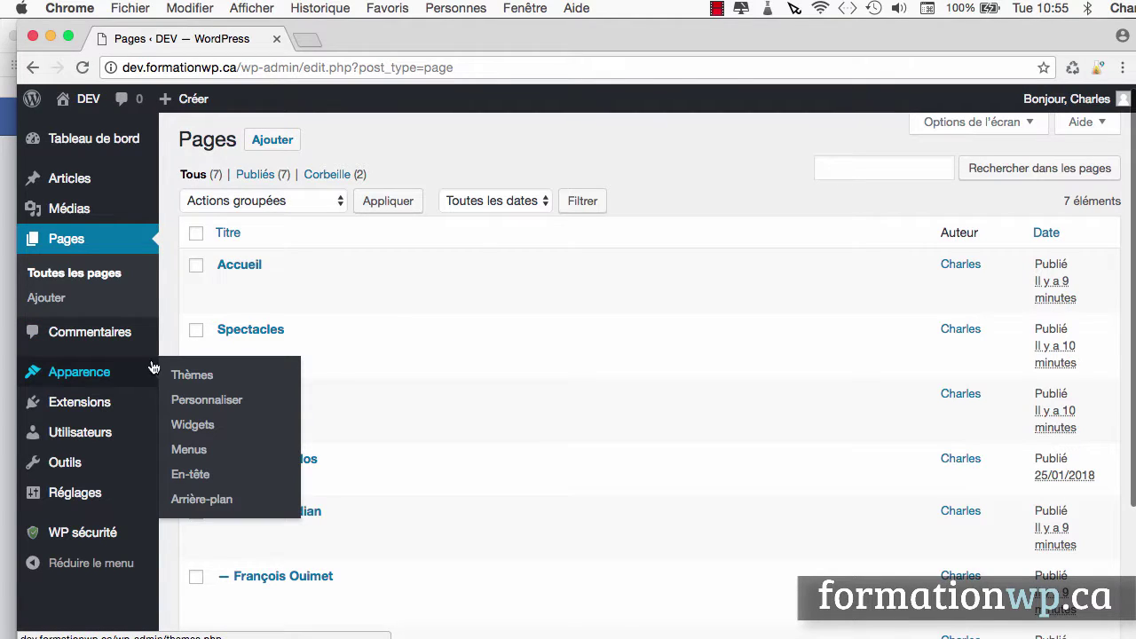
click(190, 451)
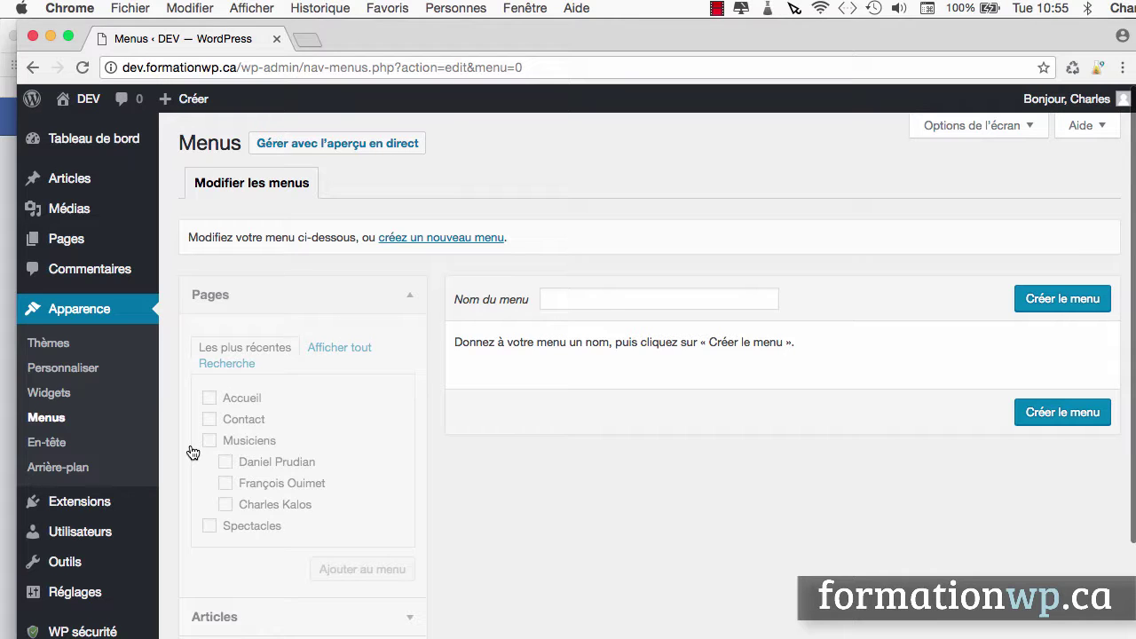
click(576, 300)
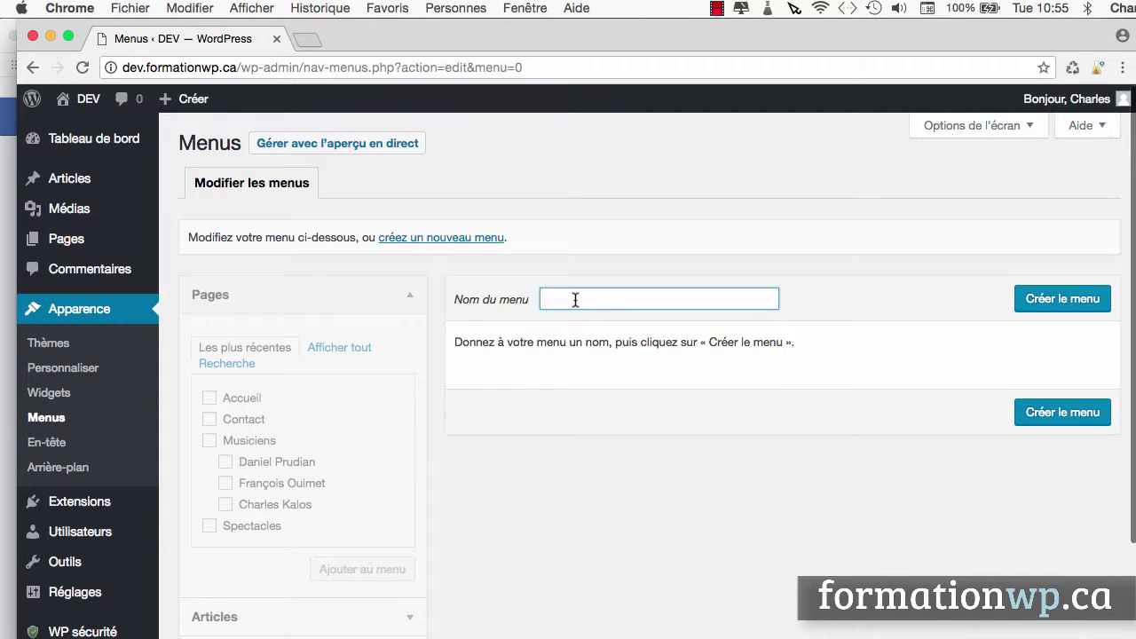
text(Menu)
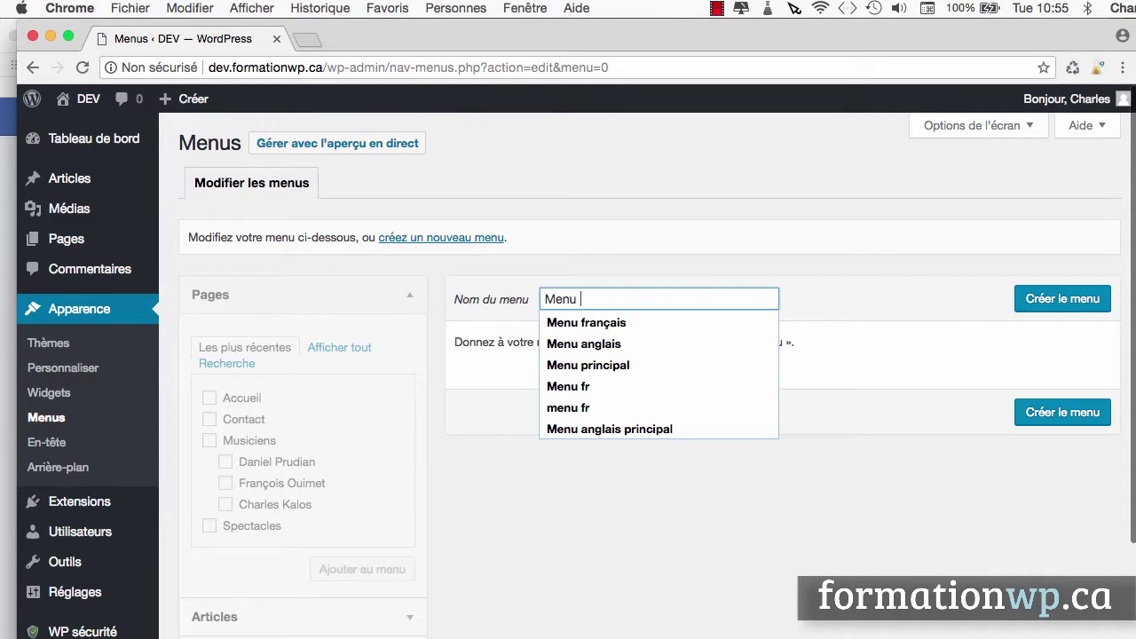
key(Down)
key(Down)
key(Down)
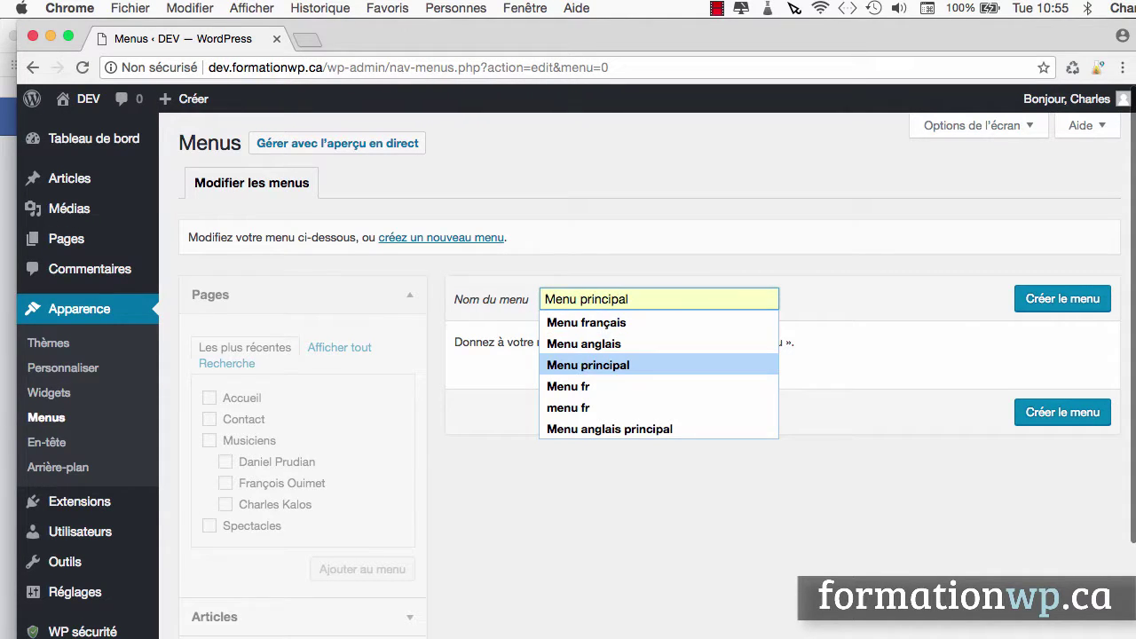
click(618, 367)
click(1083, 305)
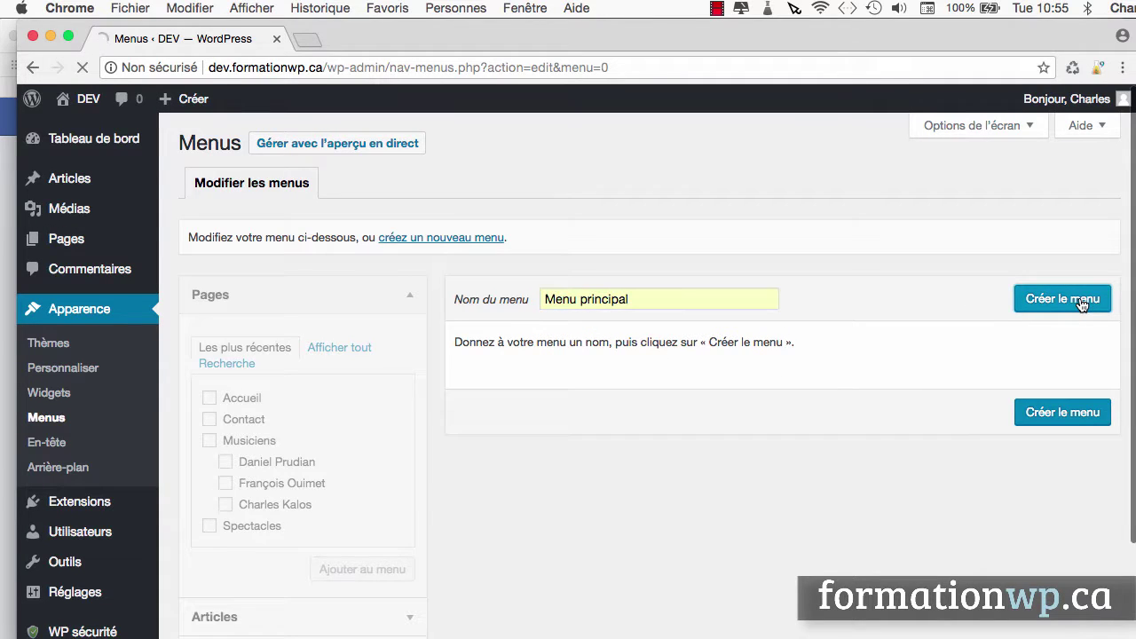
Step: Examine the sources available for menu items: pages, articles, custom links and categories
click(410, 299)
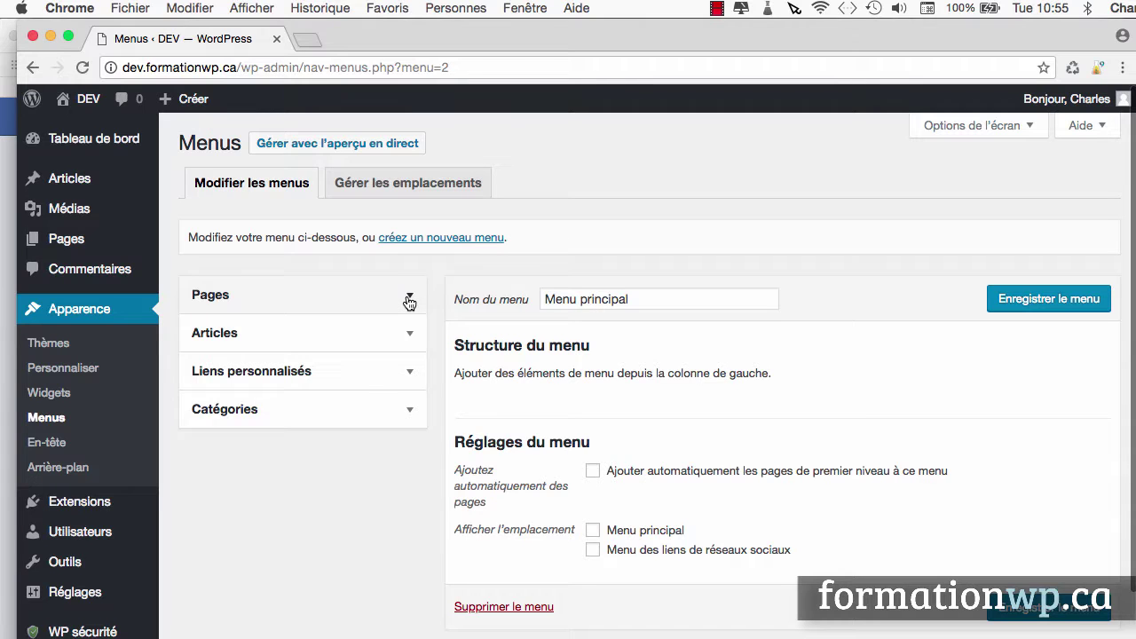
click(410, 300)
click(409, 302)
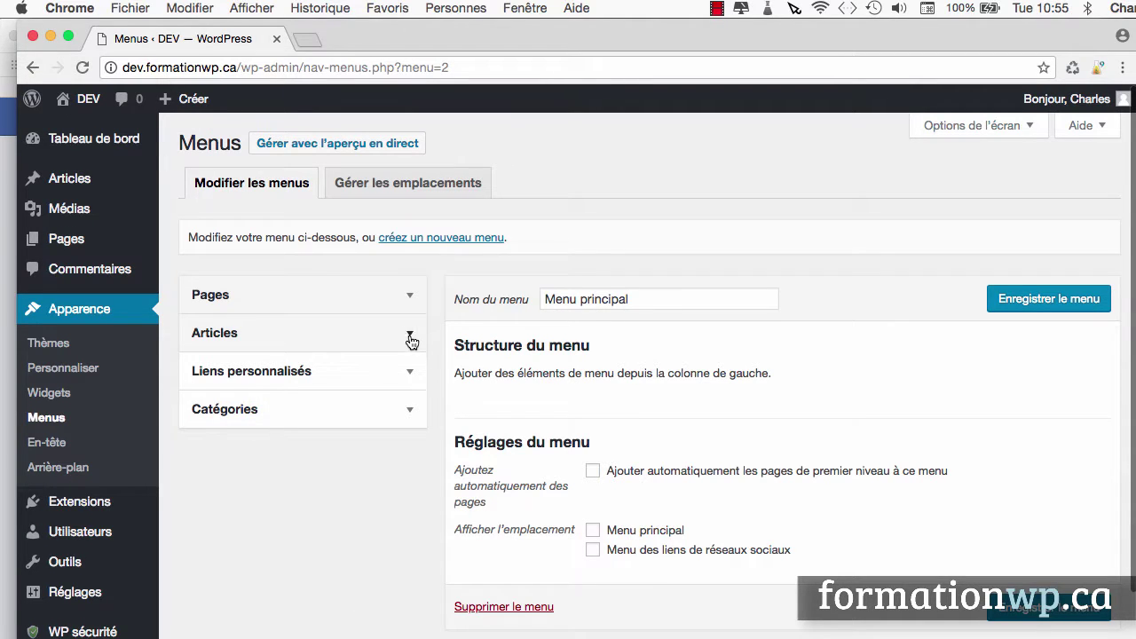
click(411, 337)
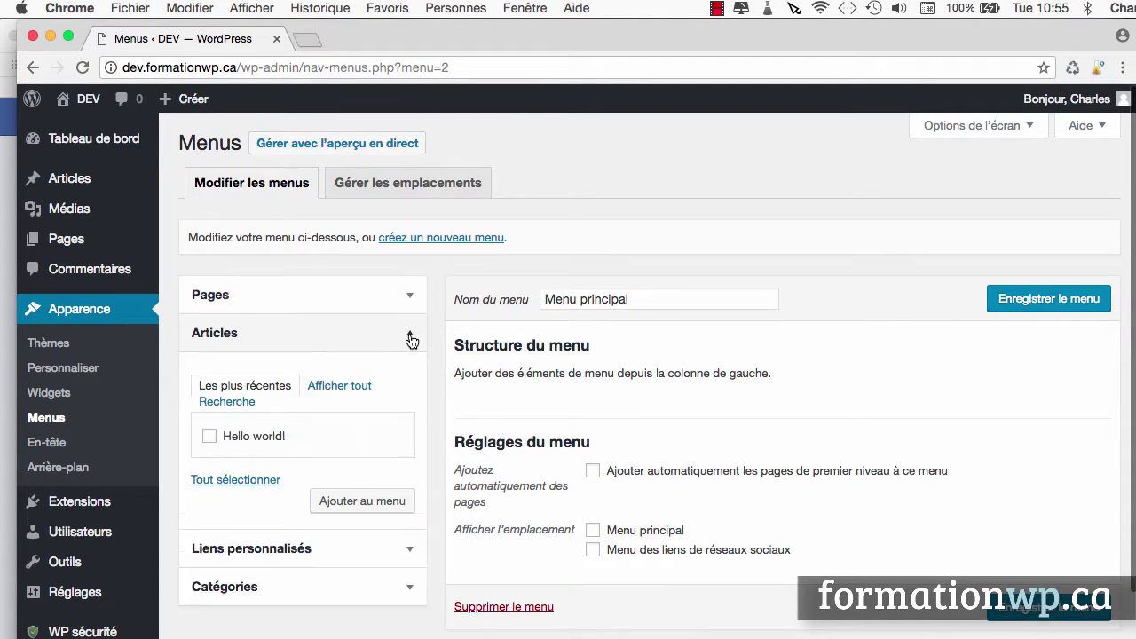
click(411, 338)
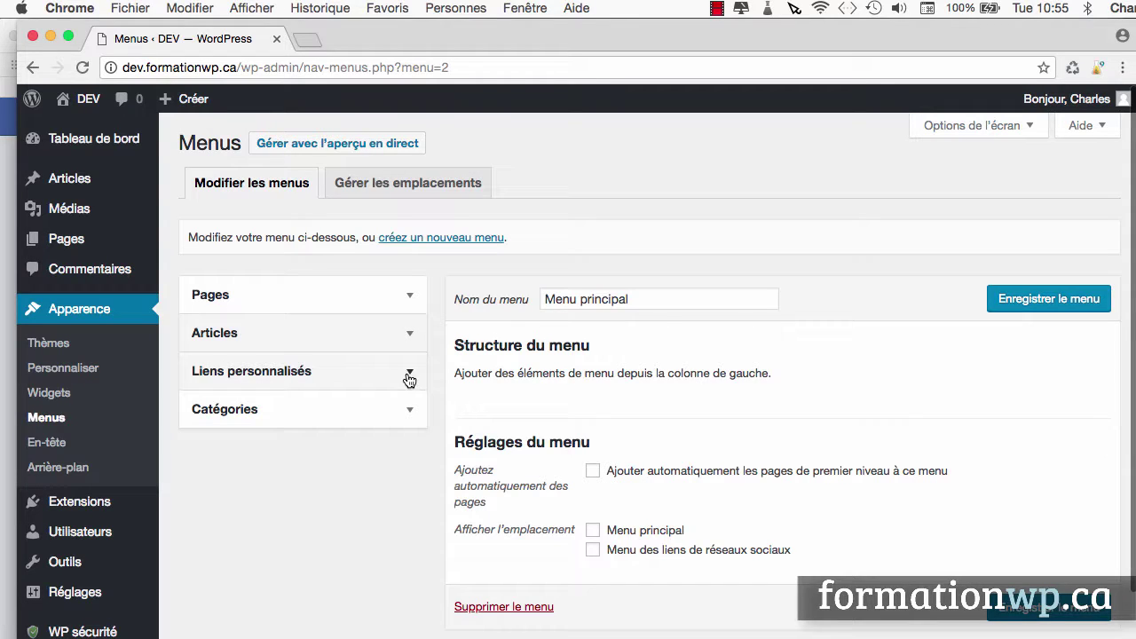
click(410, 378)
click(408, 376)
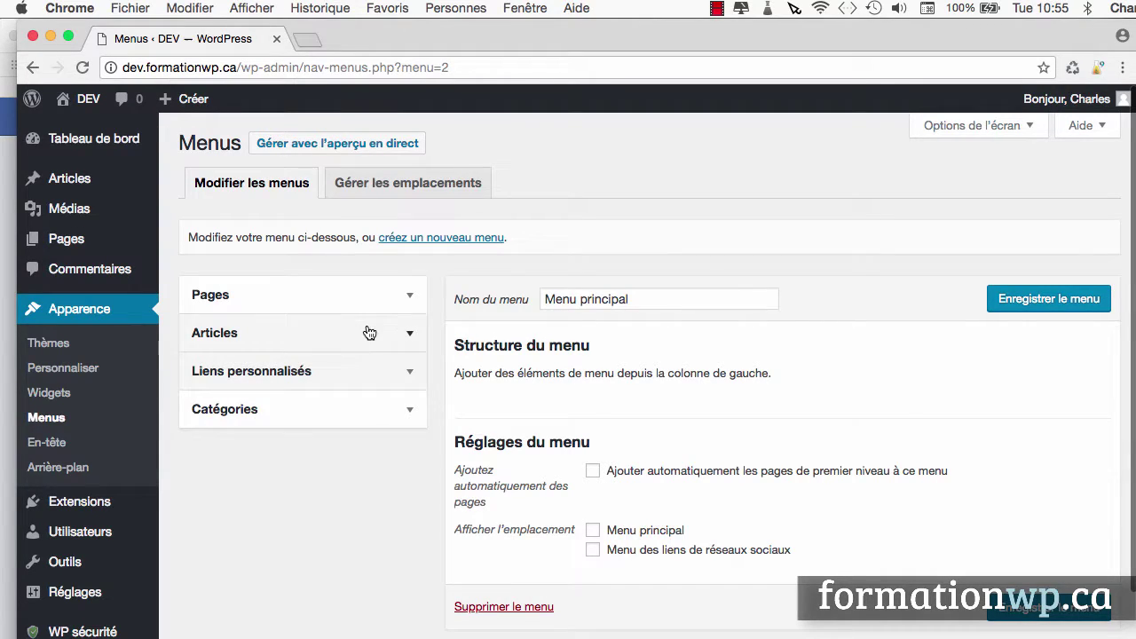
click(411, 412)
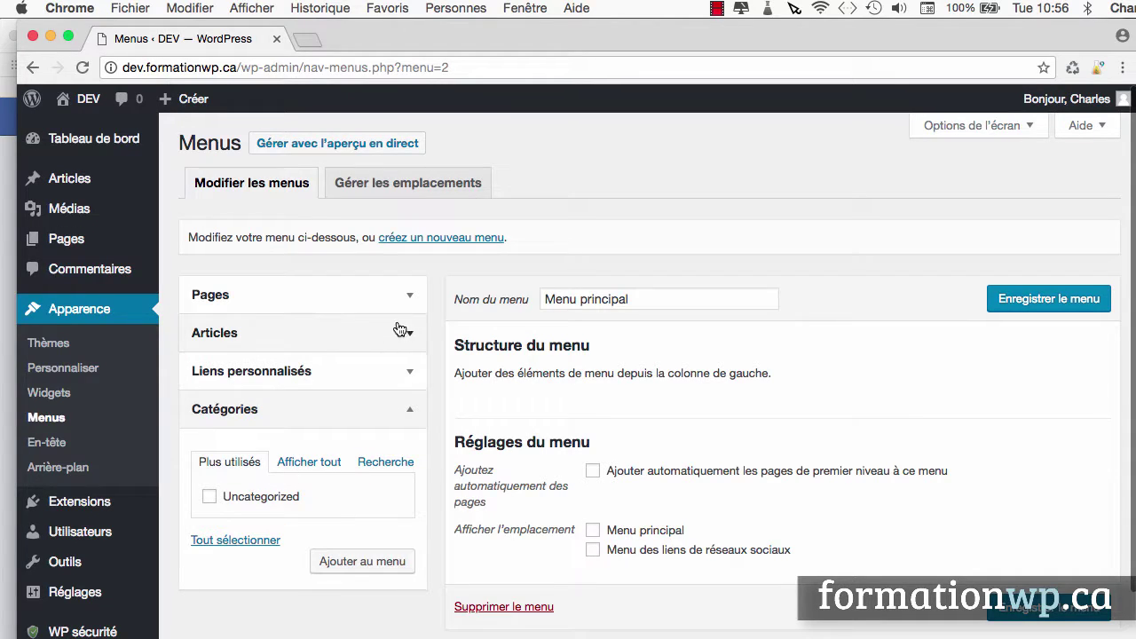
click(411, 414)
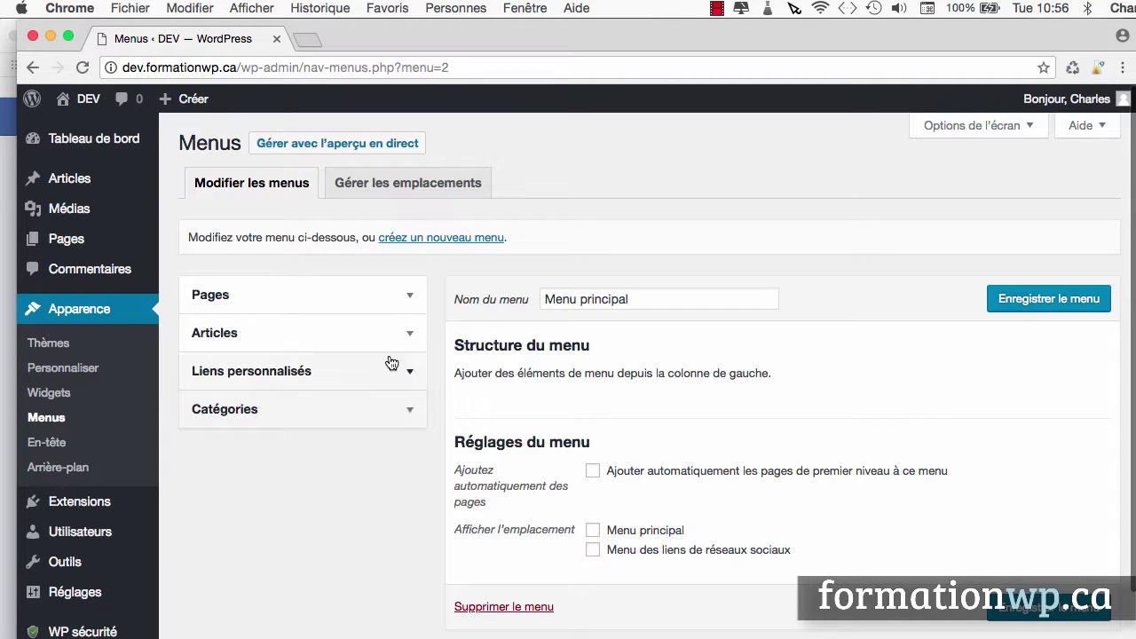
Step: Show the complete list of pages that can be added to the menu, checking the page search option on the way
click(411, 298)
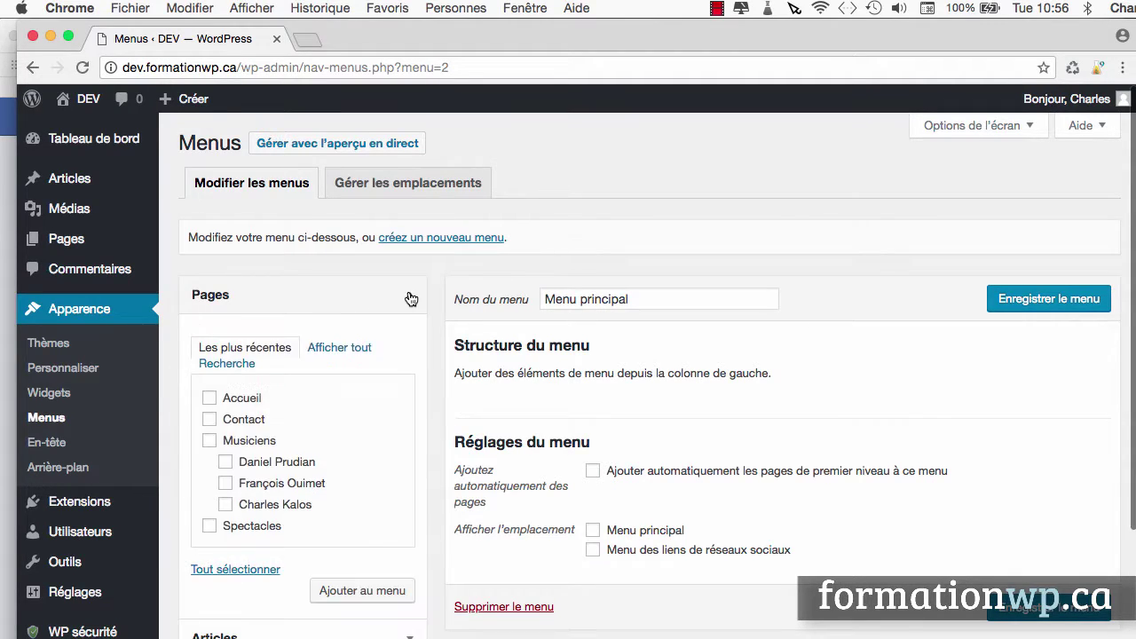
scroll(342, 412, down, 1)
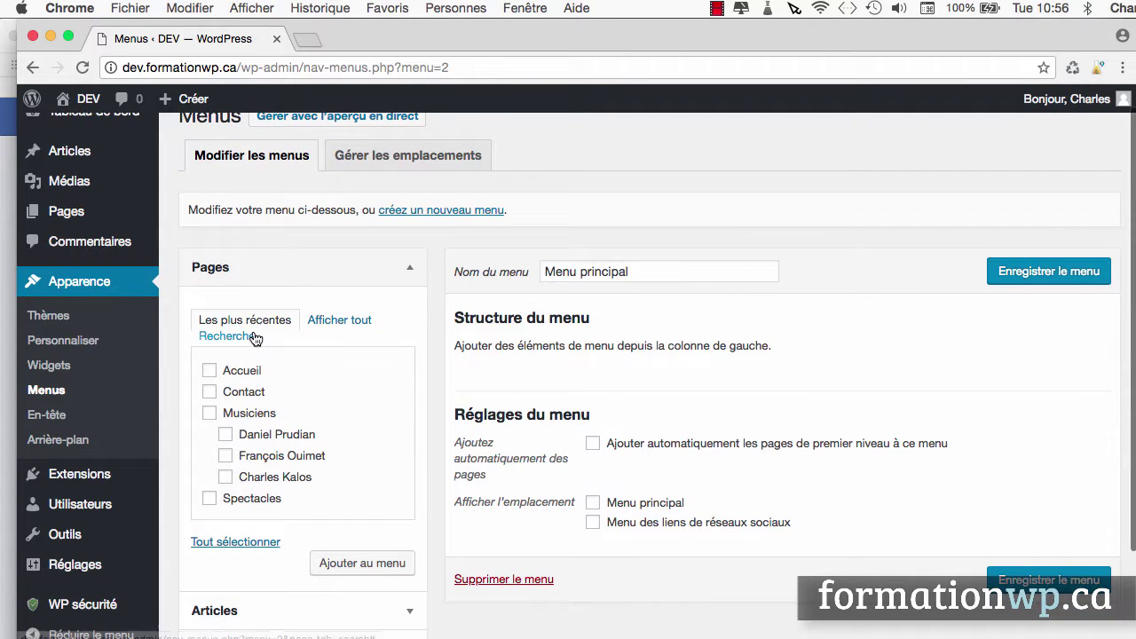
click(356, 321)
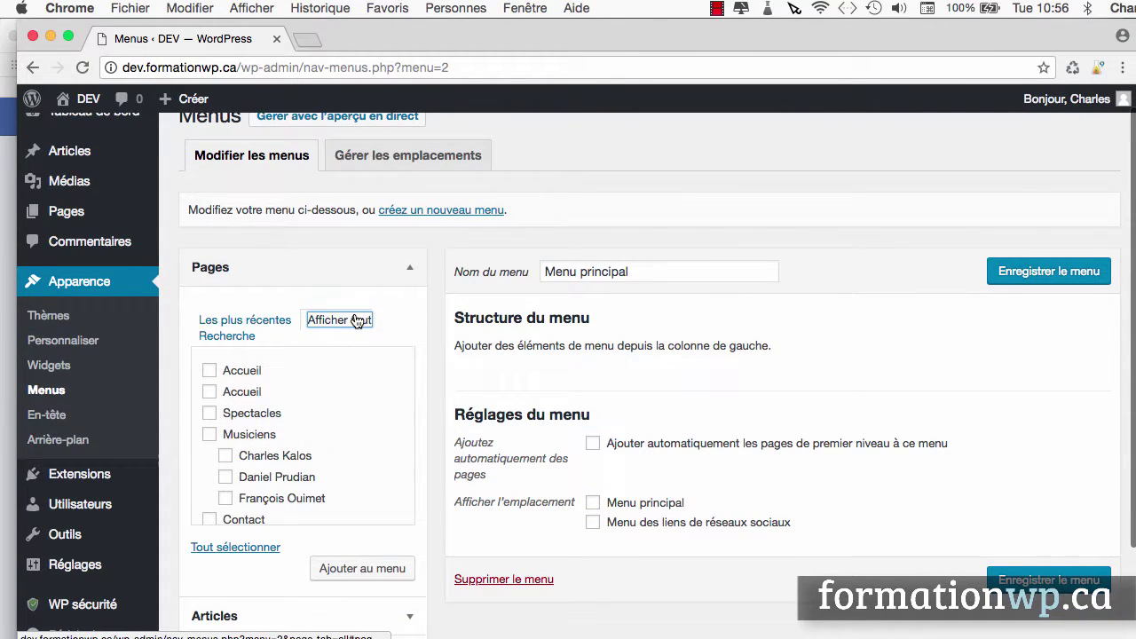
click(236, 339)
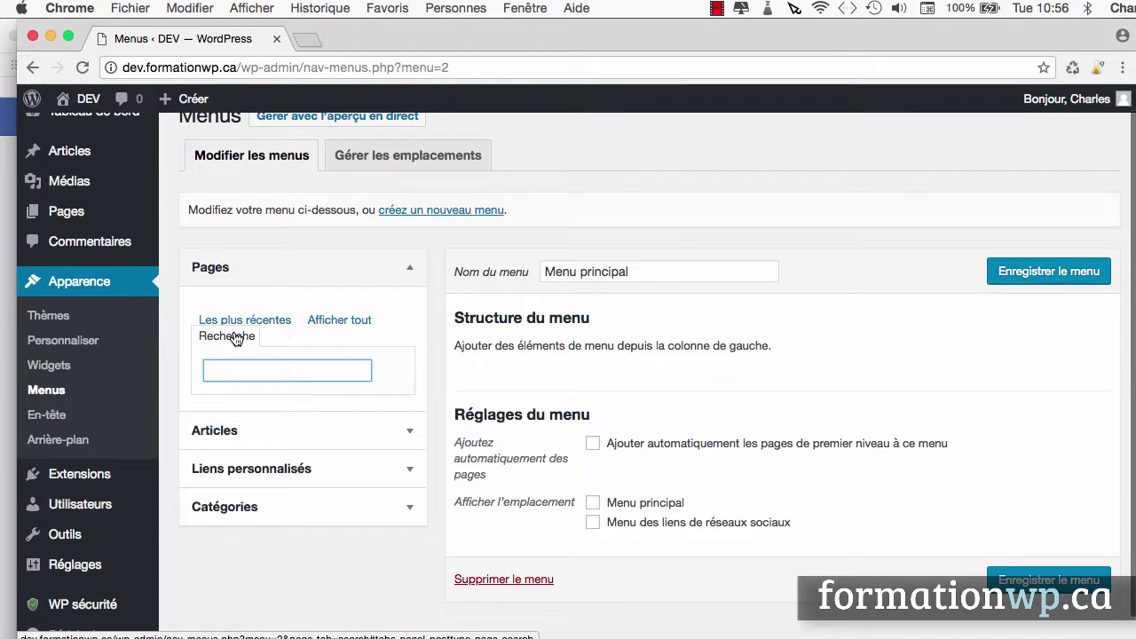
click(347, 321)
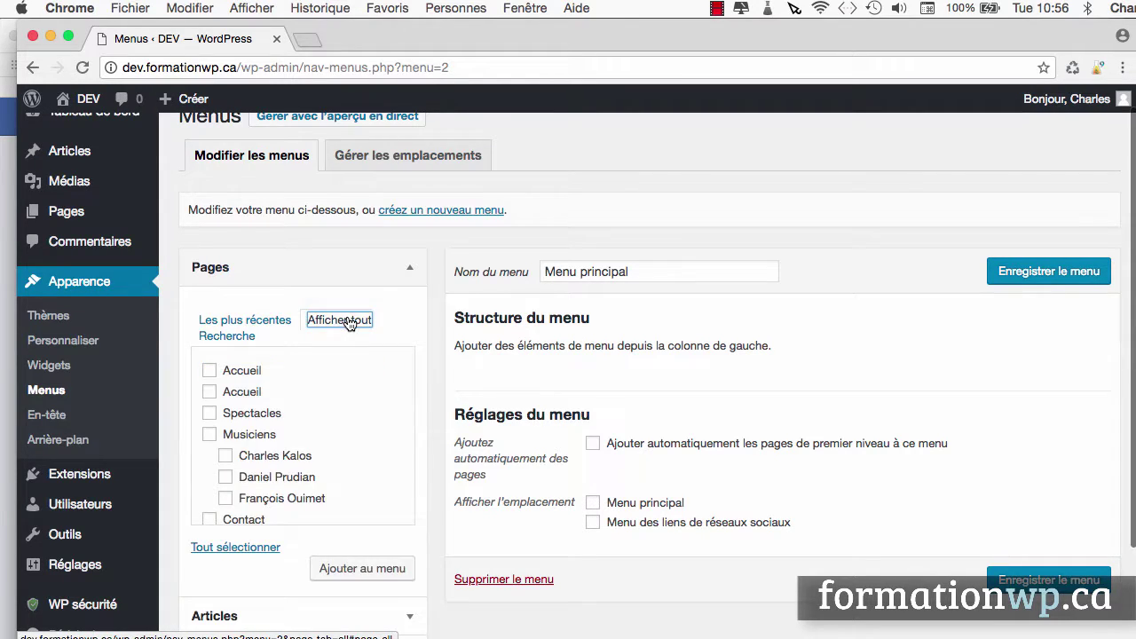
scroll(348, 422, down, 3)
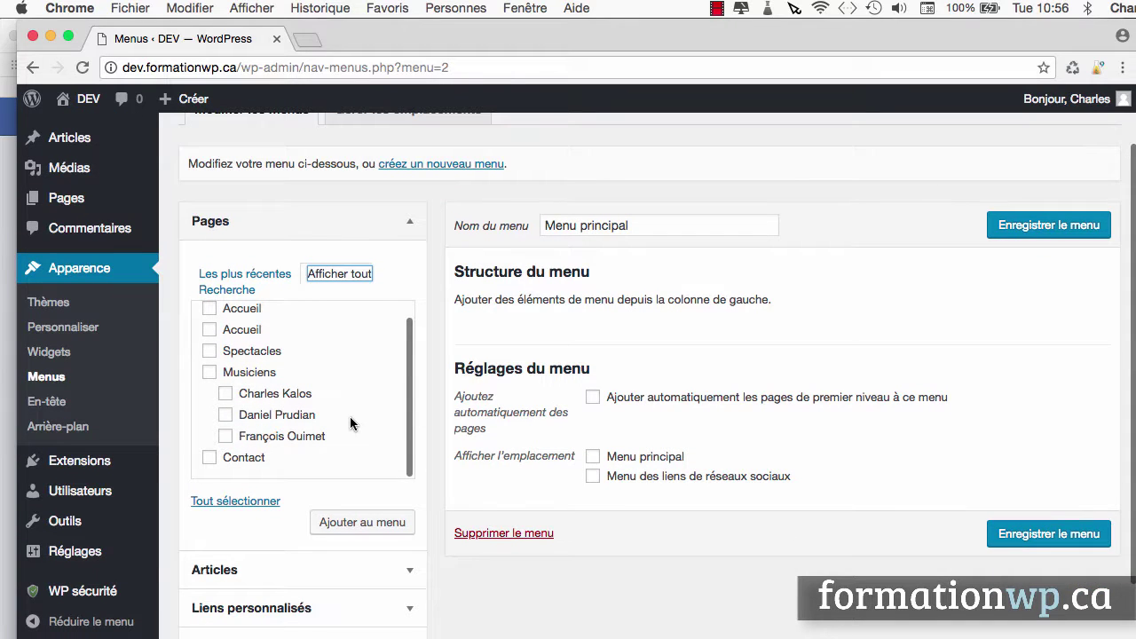
Step: Add the second Accueil entry, Spectacles, Musiciens, its three musician subpages and Contact to the menu
click(210, 331)
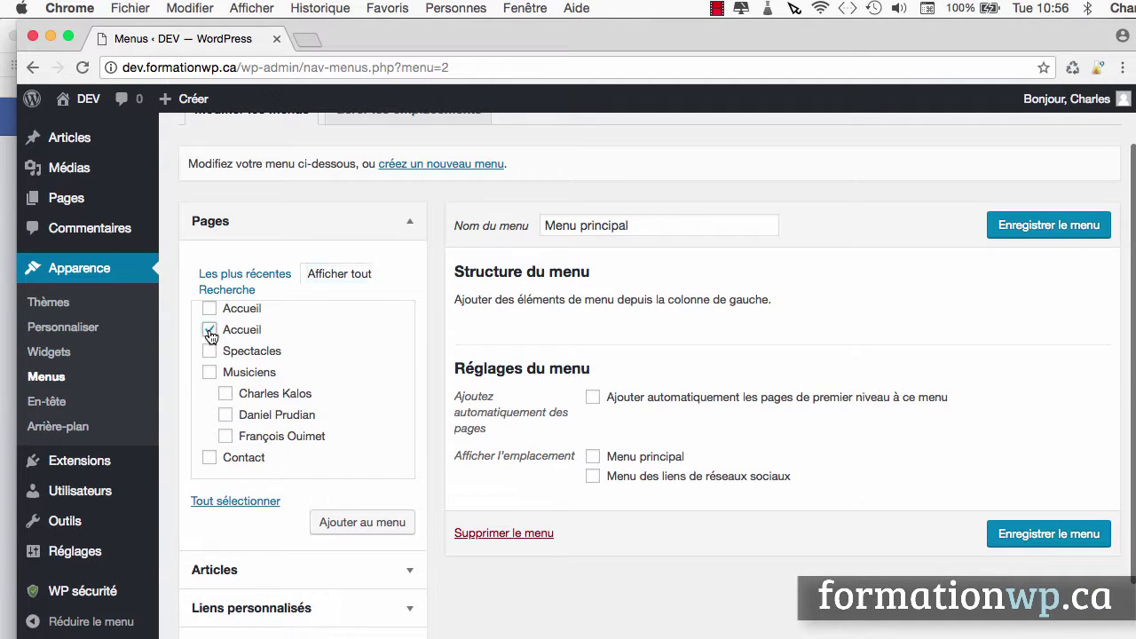
click(209, 351)
click(209, 373)
click(226, 394)
click(226, 415)
click(226, 436)
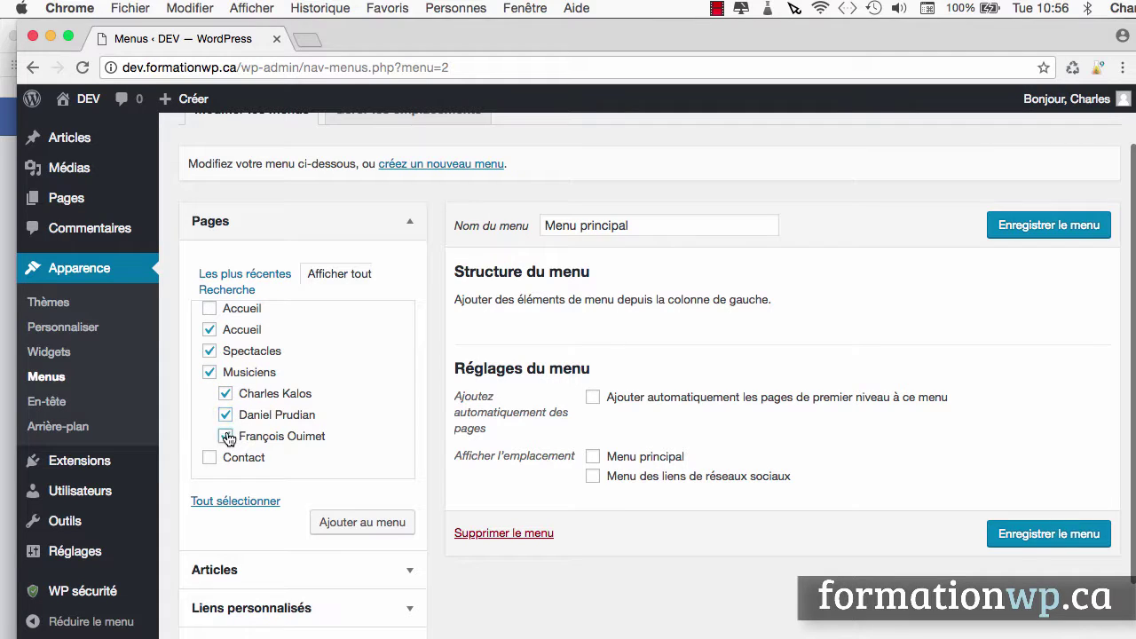
click(210, 458)
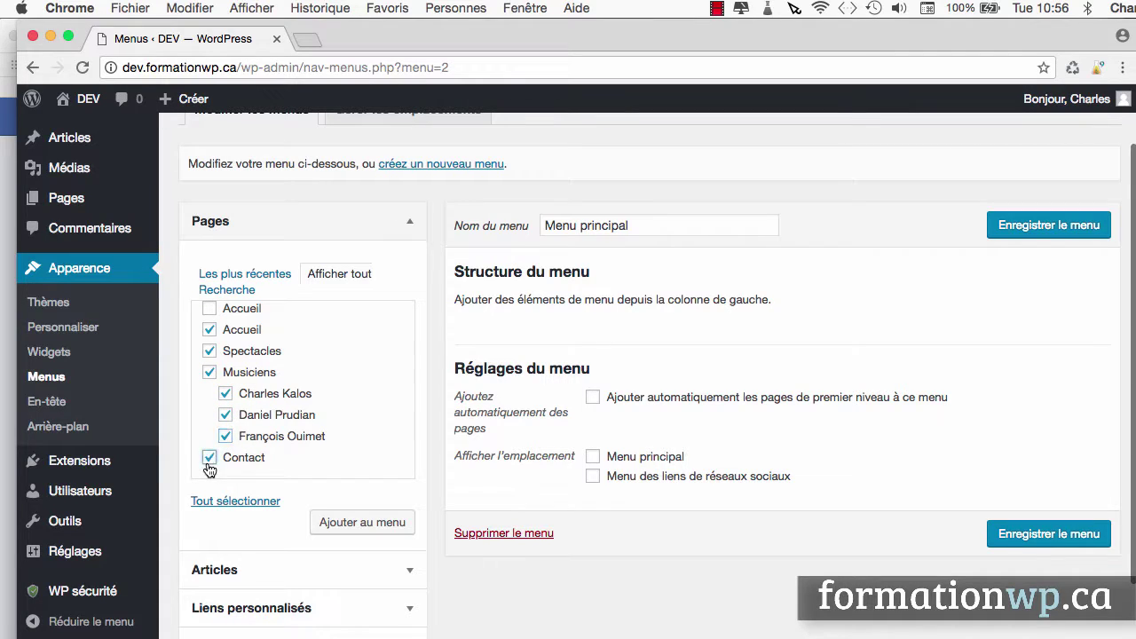
click(363, 524)
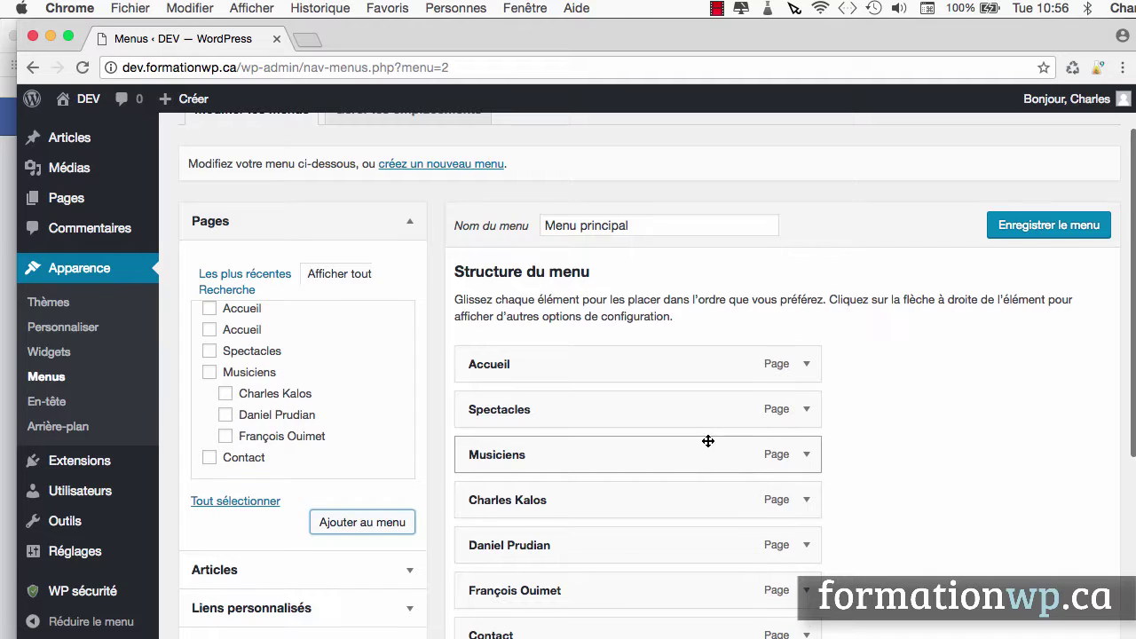
Step: Assign the menu to the "Menu principal" display location and save the menu
scroll(708, 441, down, 5)
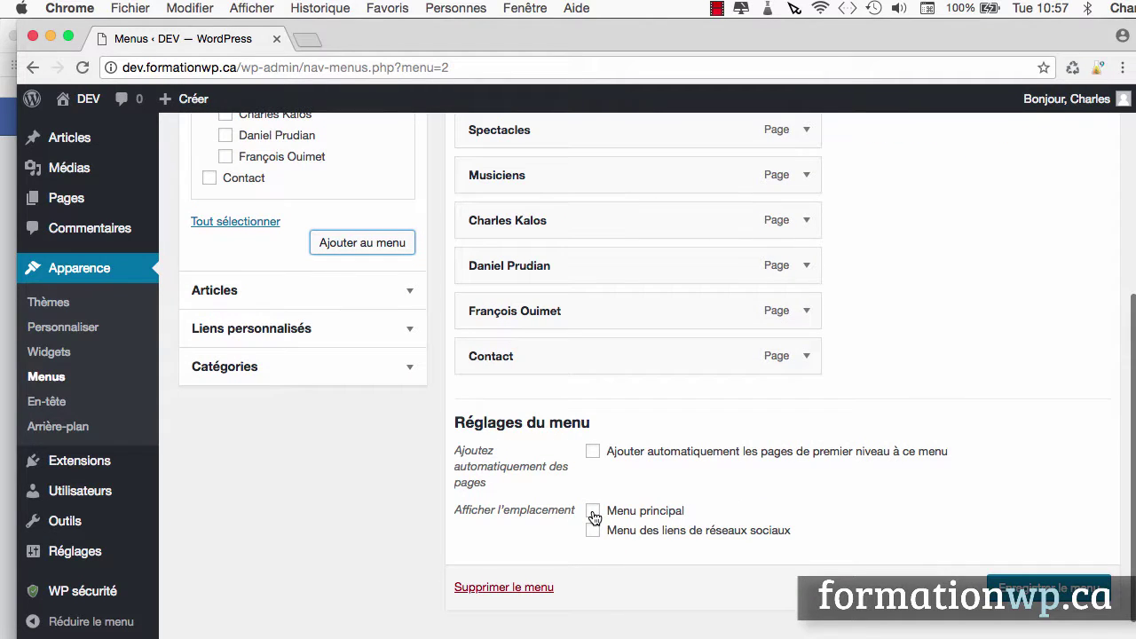
click(593, 513)
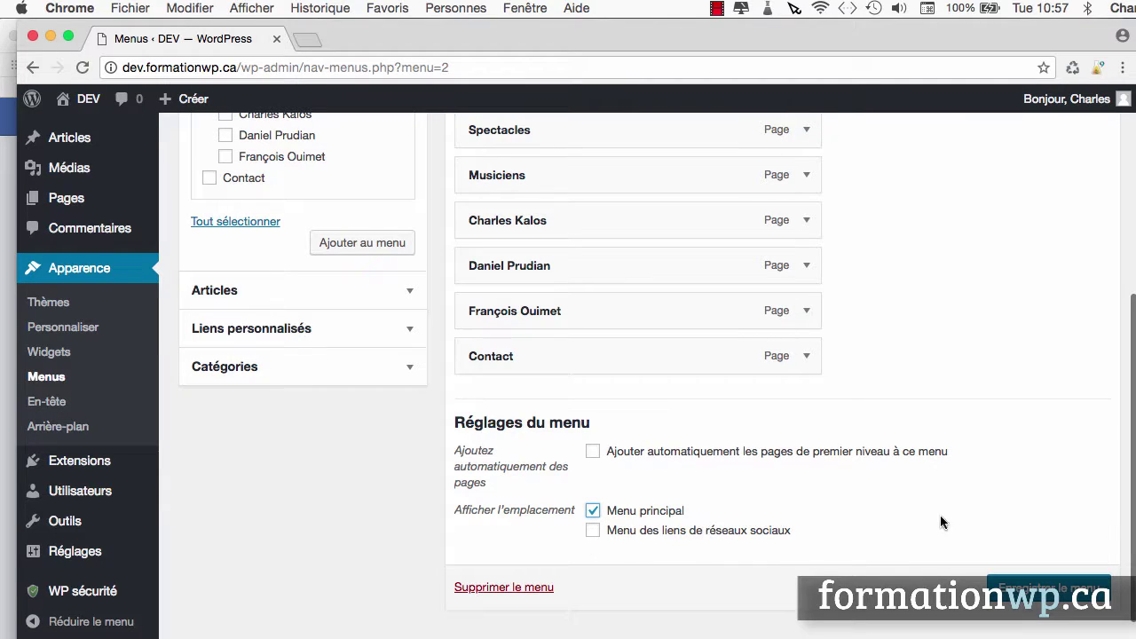
click(1062, 587)
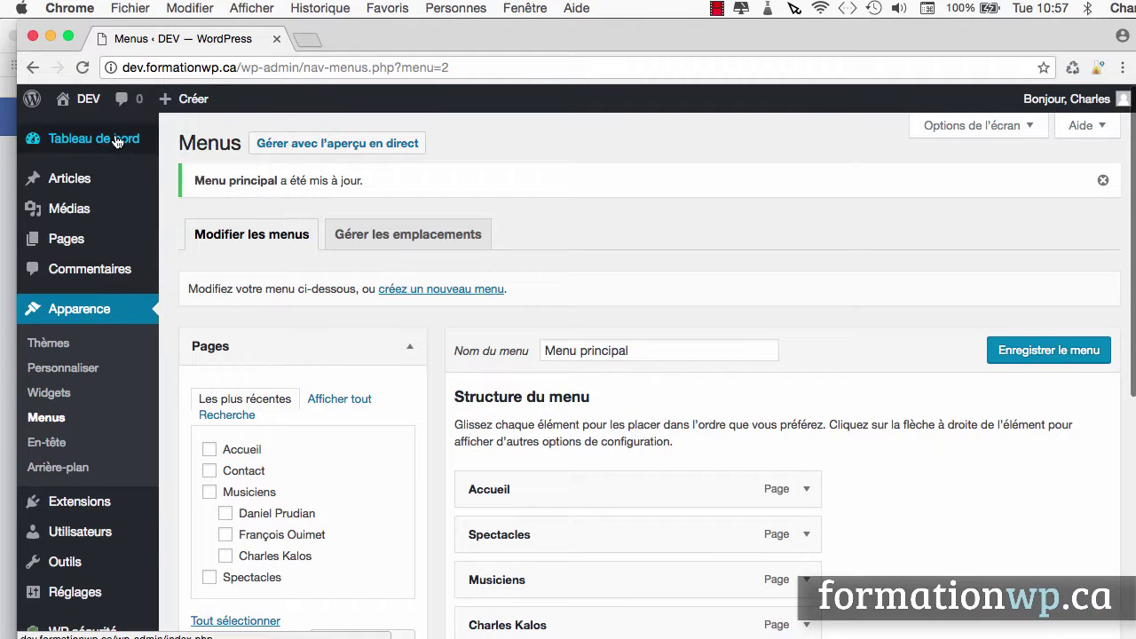
Step: Check the navigation menu on the public site and return to the menu editor
mouse_move(89, 99)
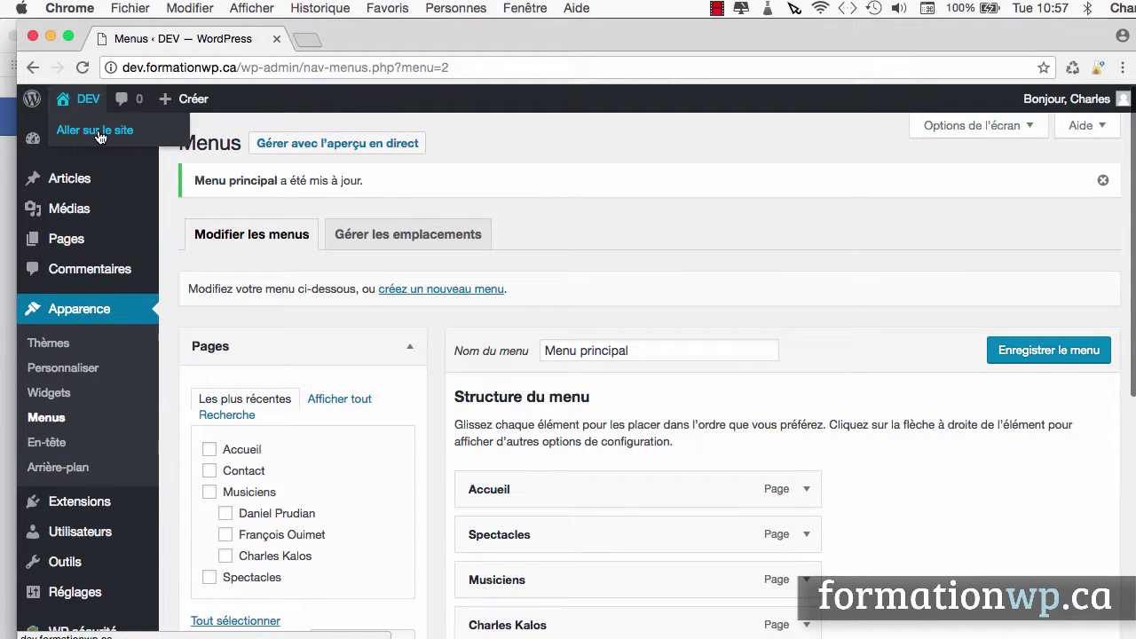
click(99, 136)
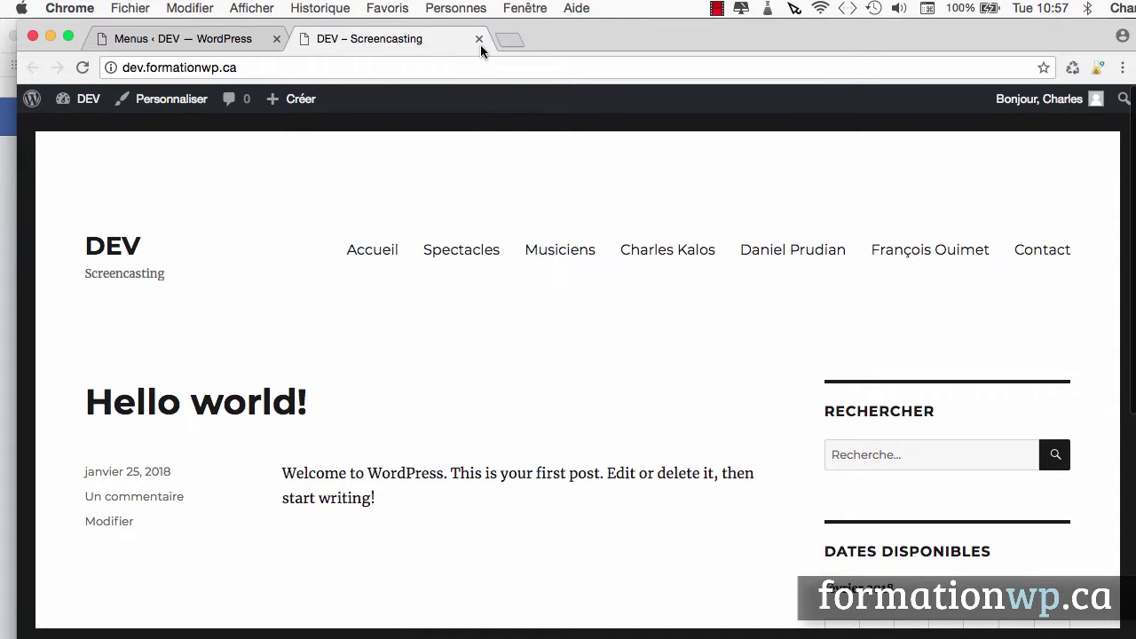
click(244, 40)
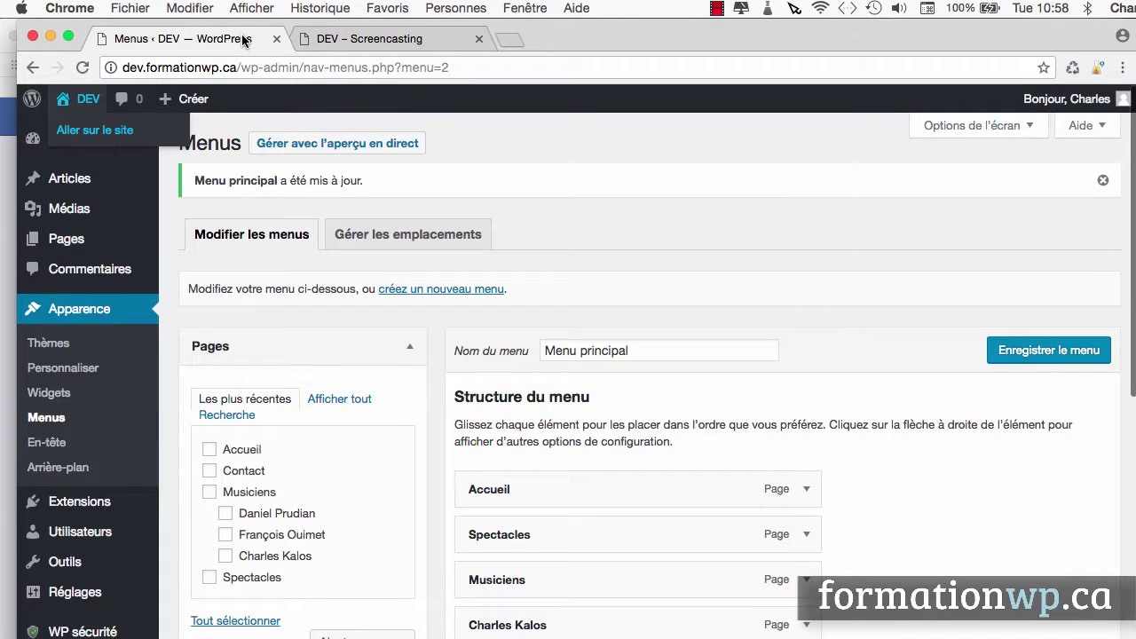
Step: Nest the three musician pages under Musiciens, moving the last one to second place among them, and save the menu
scroll(635, 253, down, 5)
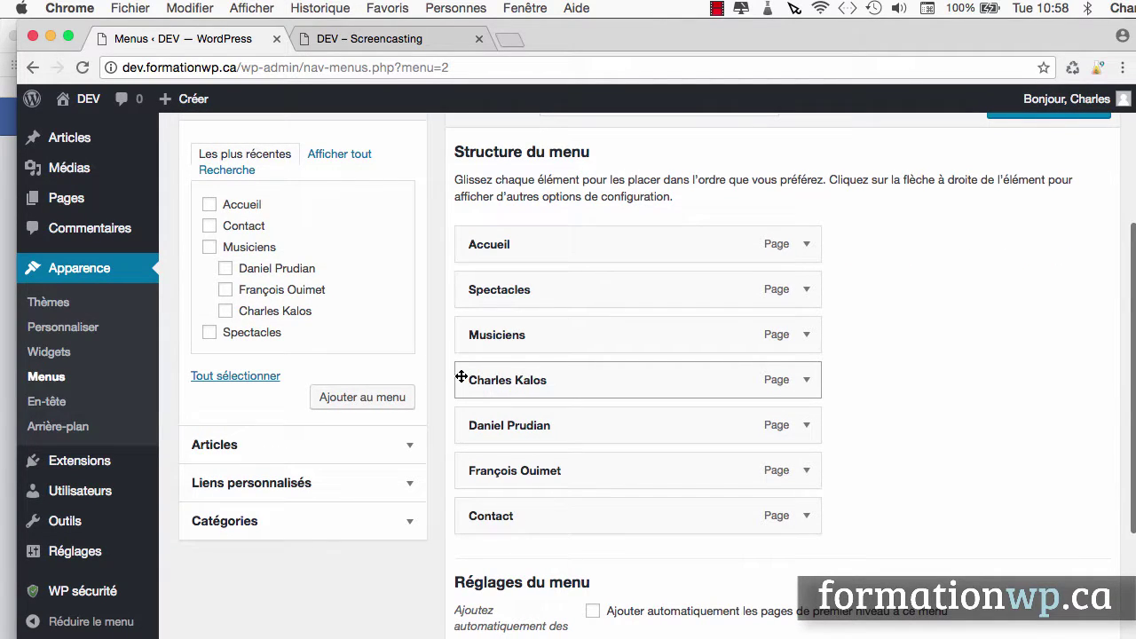
drag(462, 376, 500, 376)
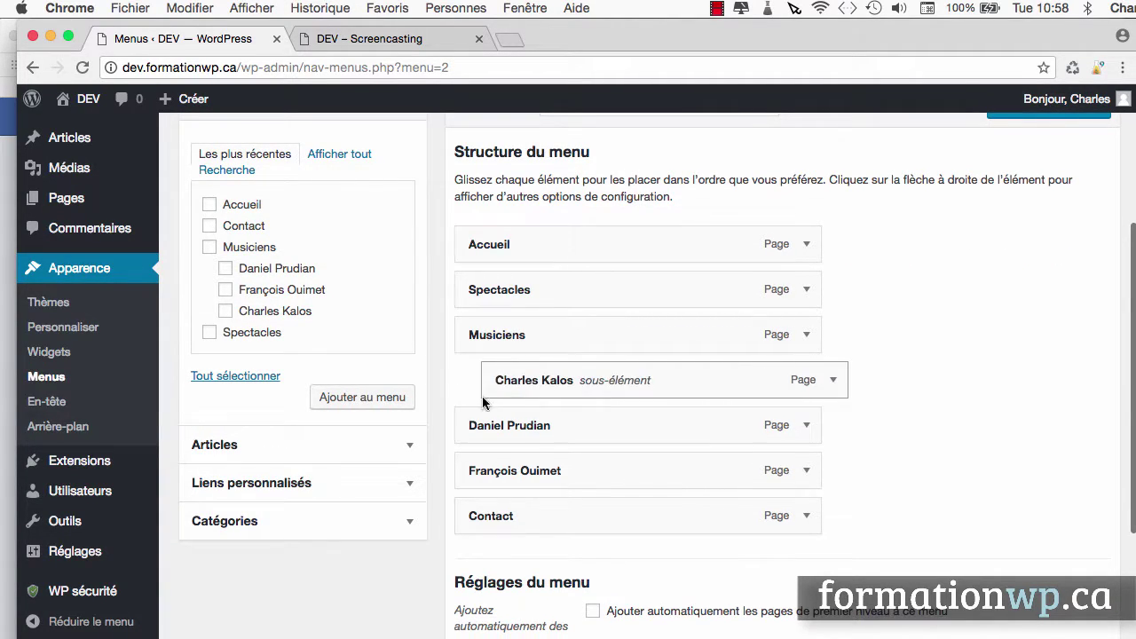
drag(460, 427, 497, 424)
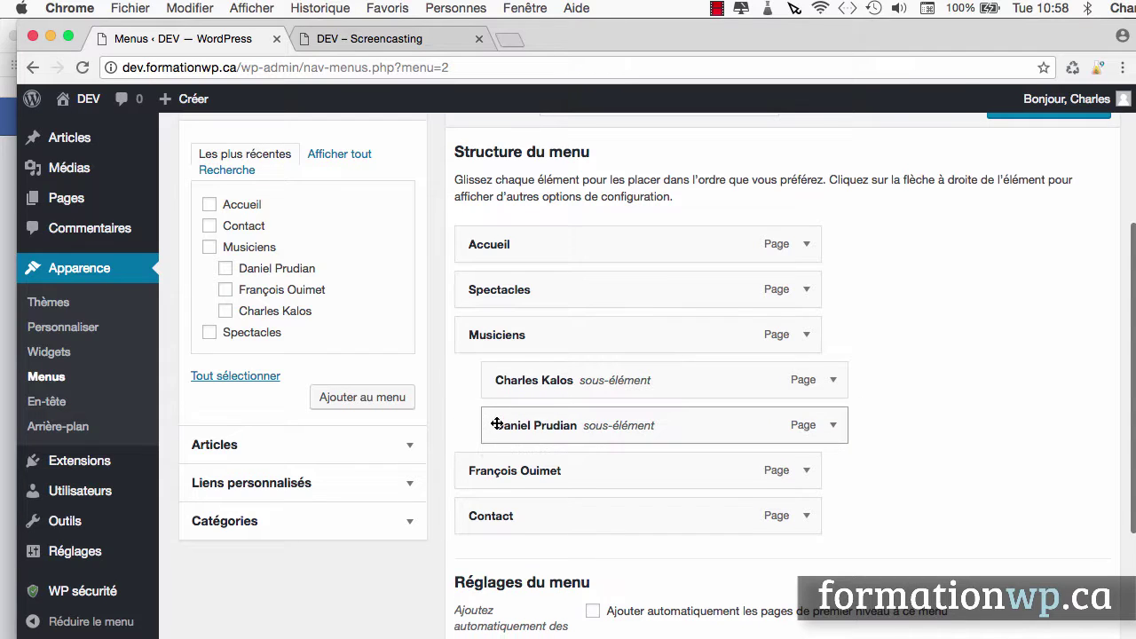
drag(464, 480, 500, 429)
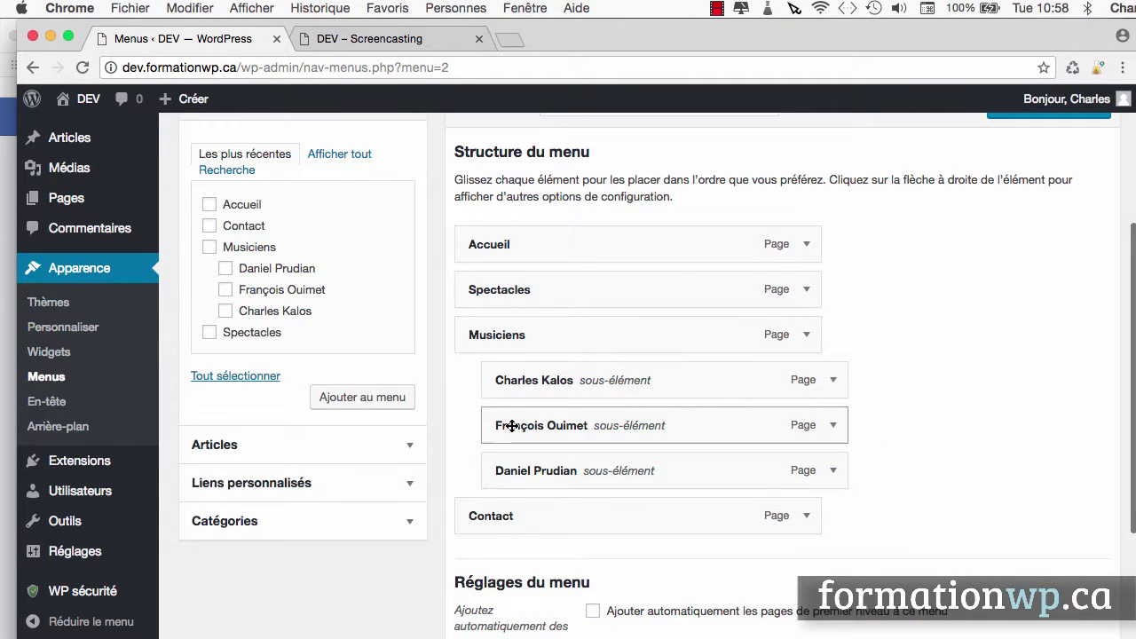
scroll(968, 349, up, 3)
scroll(968, 349, up, 2)
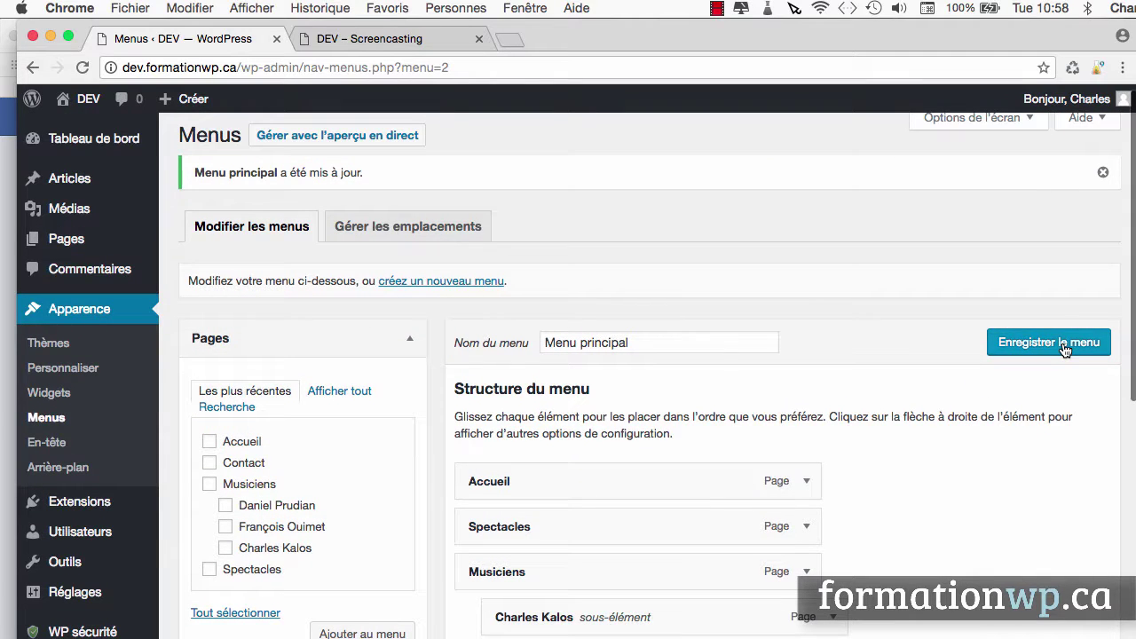
Step: Reload the public site, check the Musiciens submenu and view the first musician's page through it
click(388, 40)
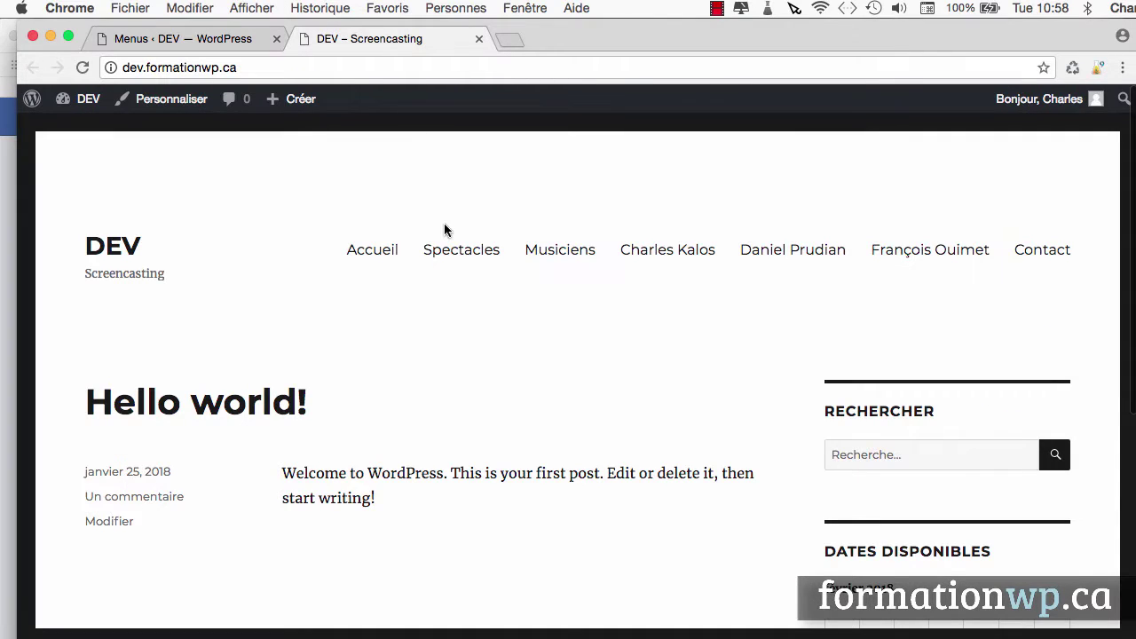
key(super+r)
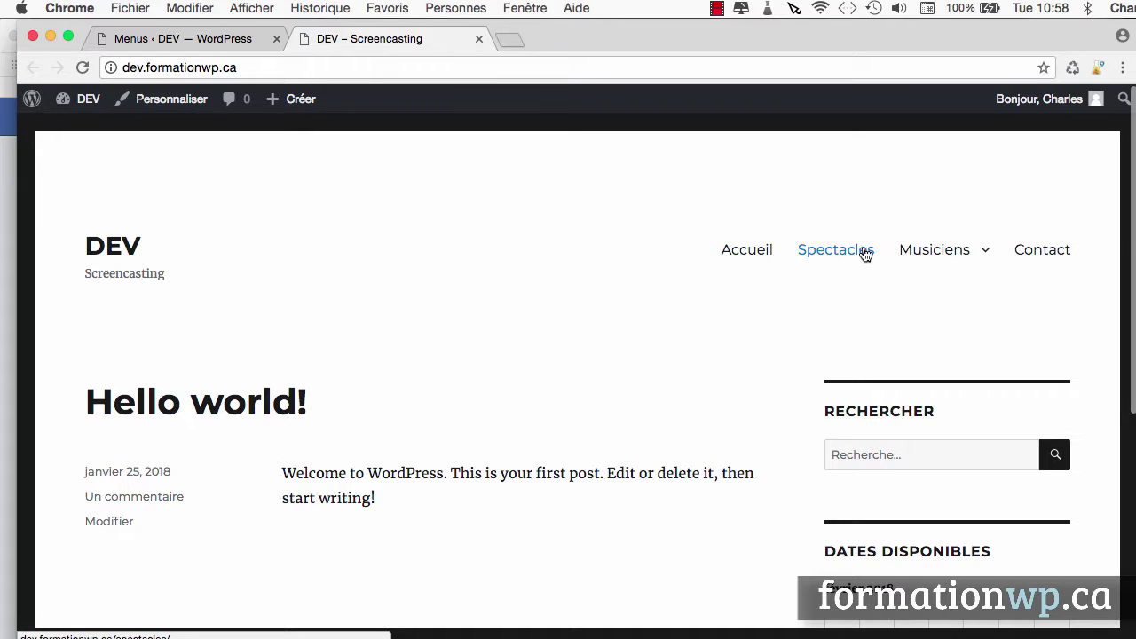
mouse_move(945, 252)
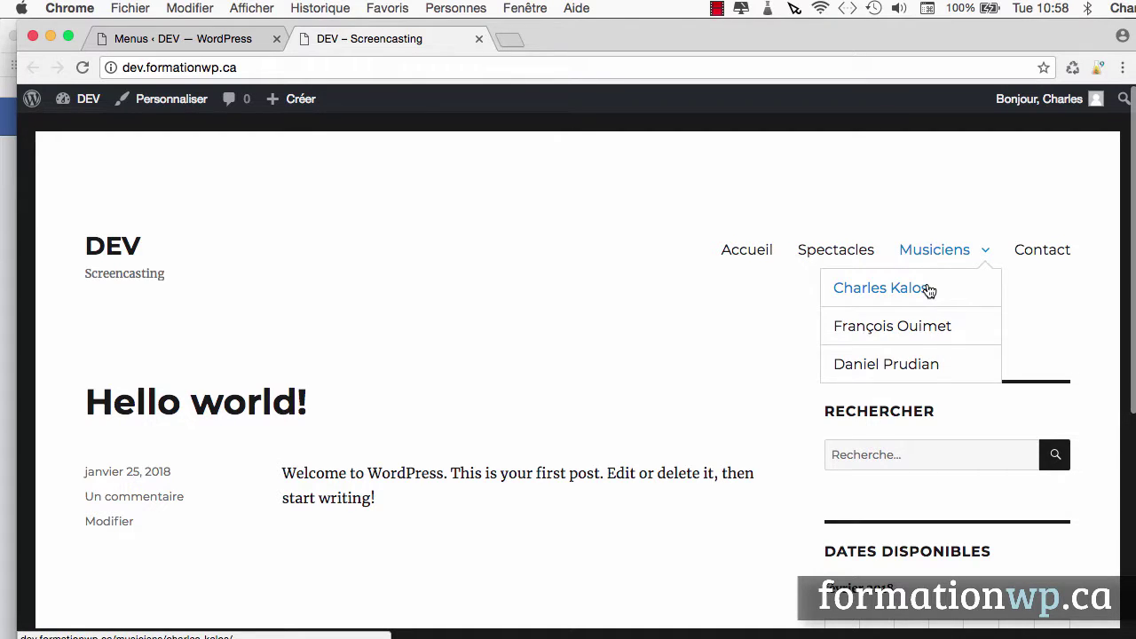
click(905, 289)
scroll(905, 289, down, 3)
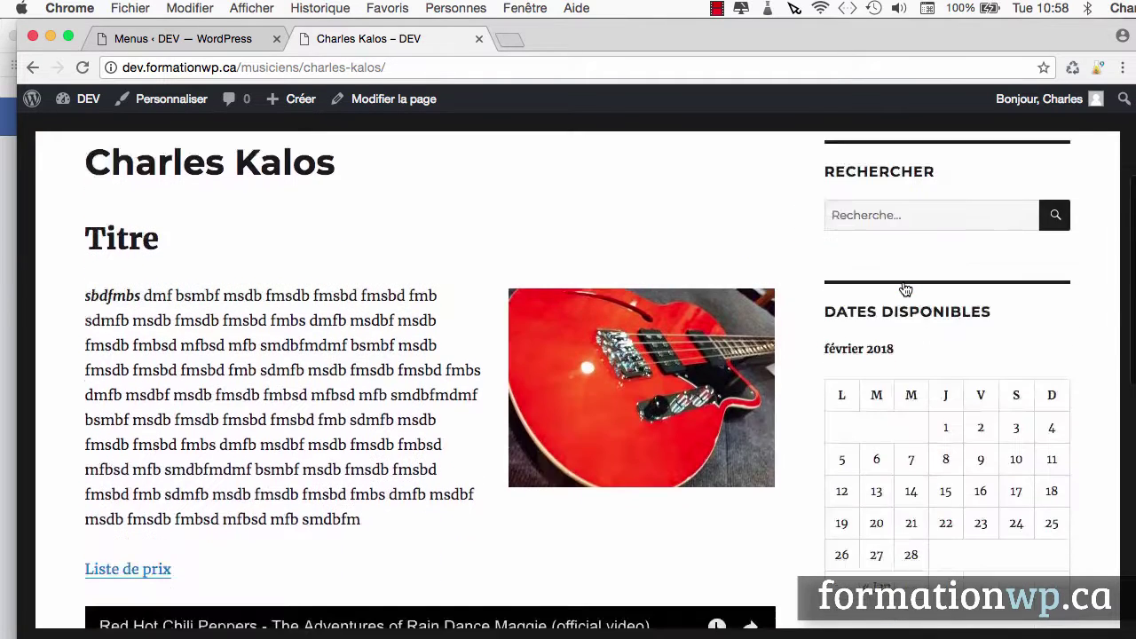
scroll(906, 288, up, 3)
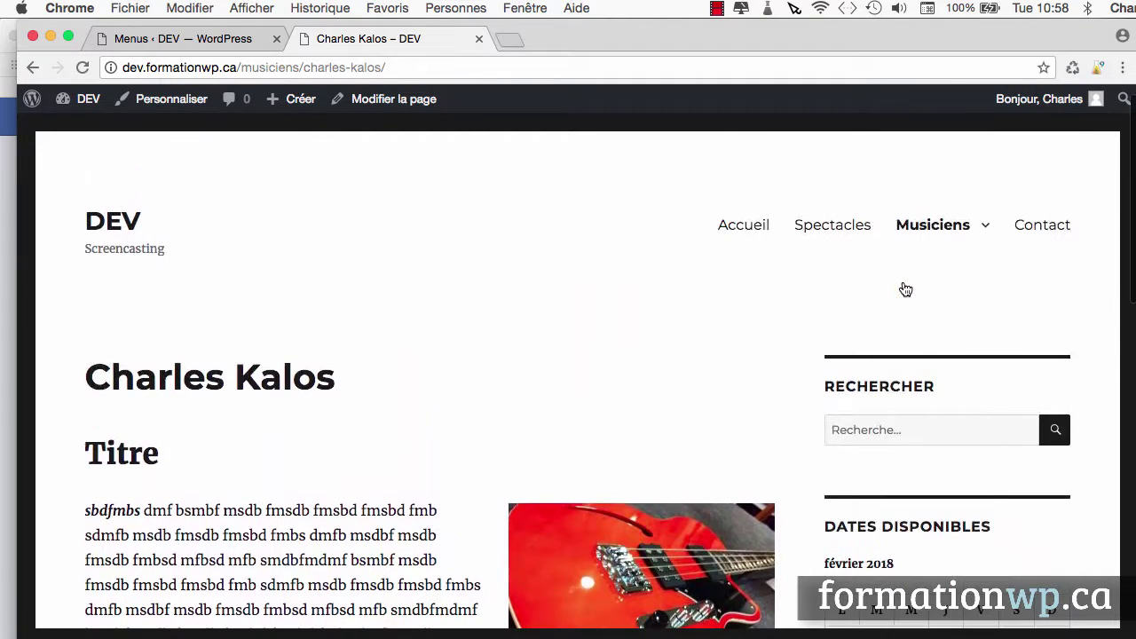
click(224, 39)
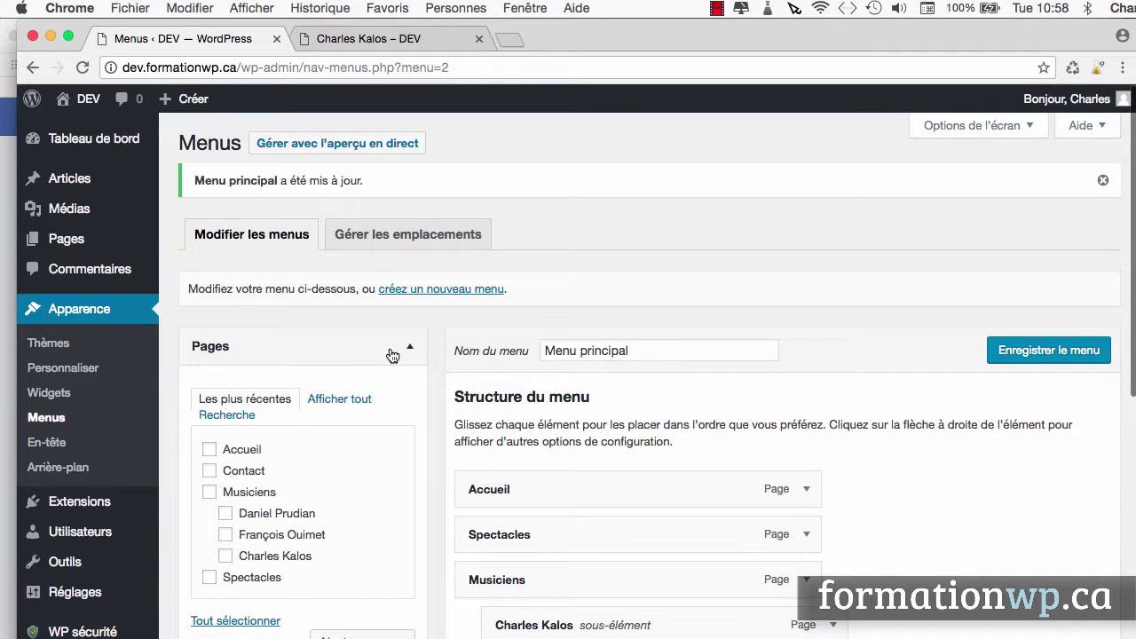
click(407, 348)
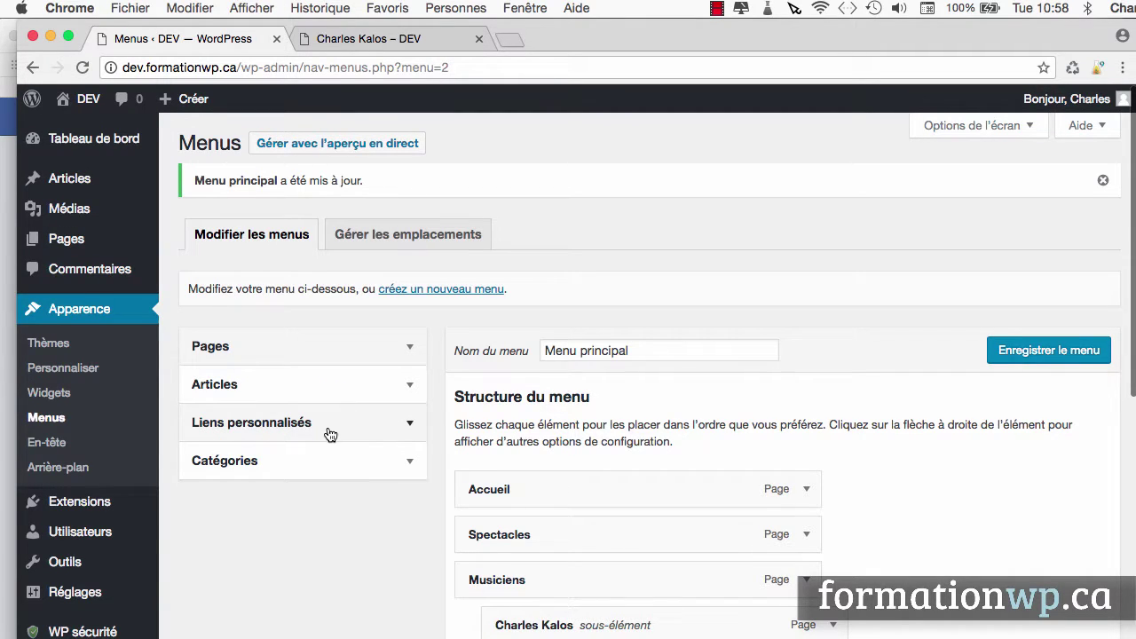
click(412, 428)
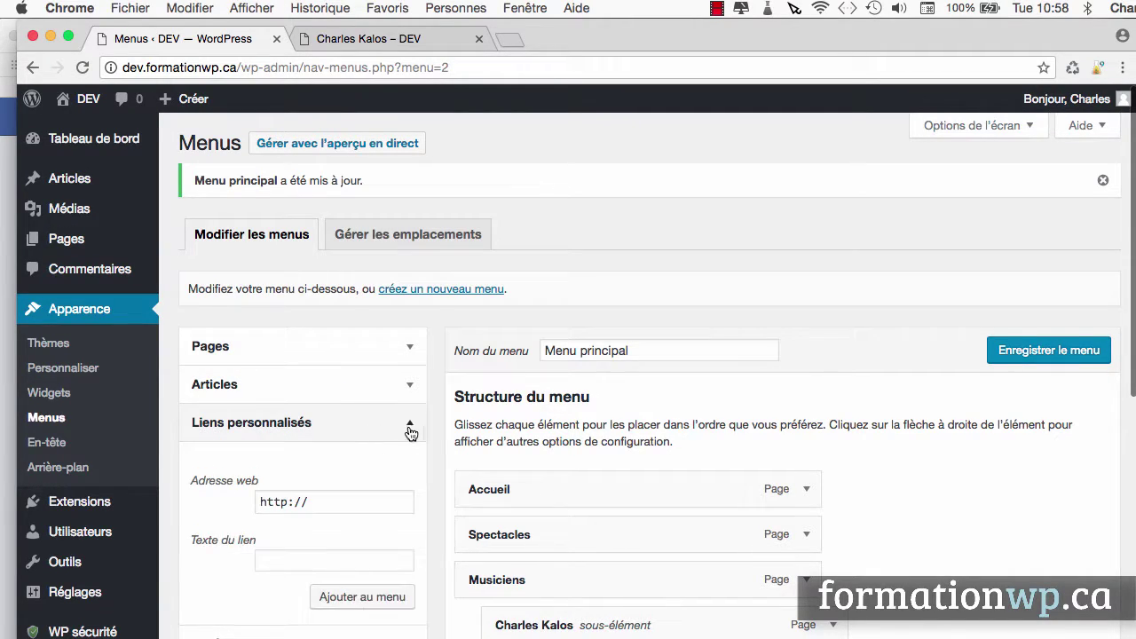
click(332, 500)
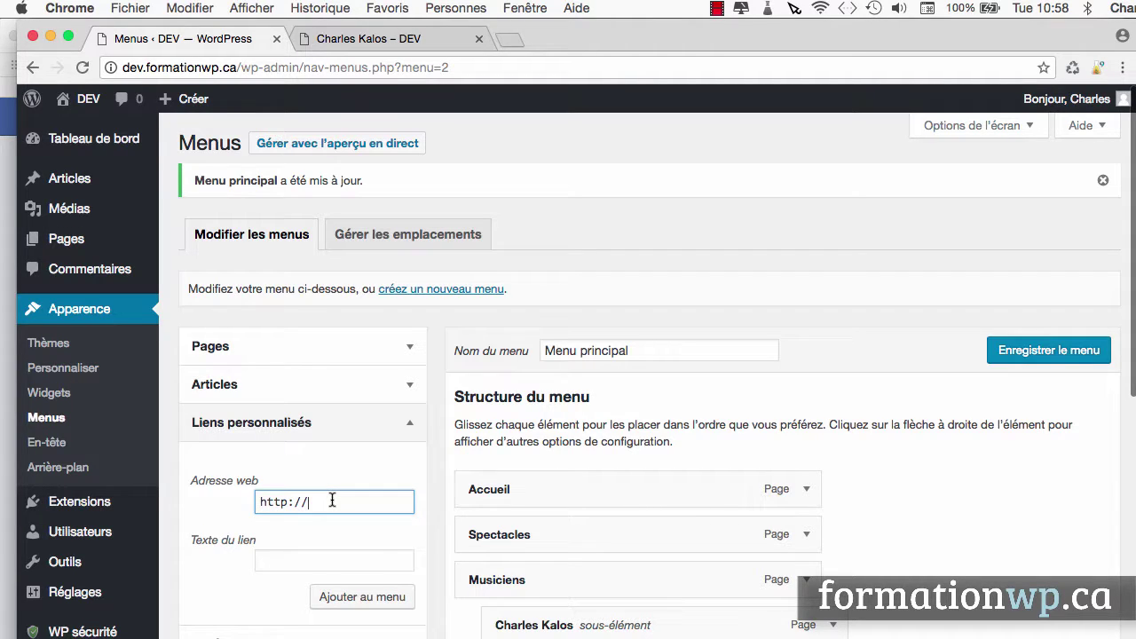
text(wlove.ca)
click(299, 559)
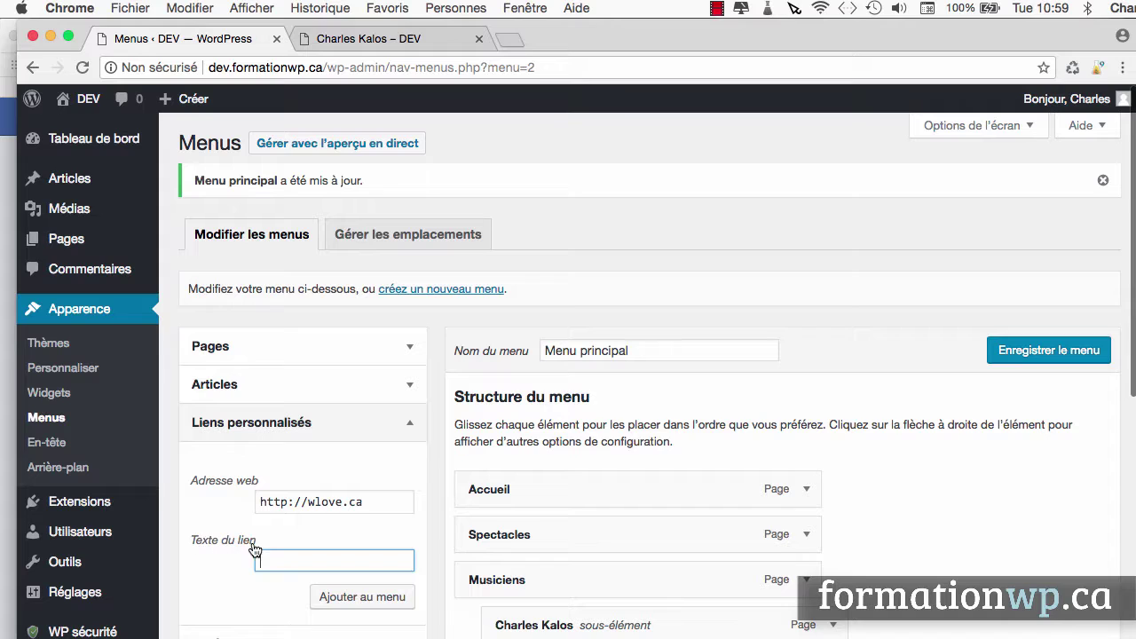
text(Wlove)
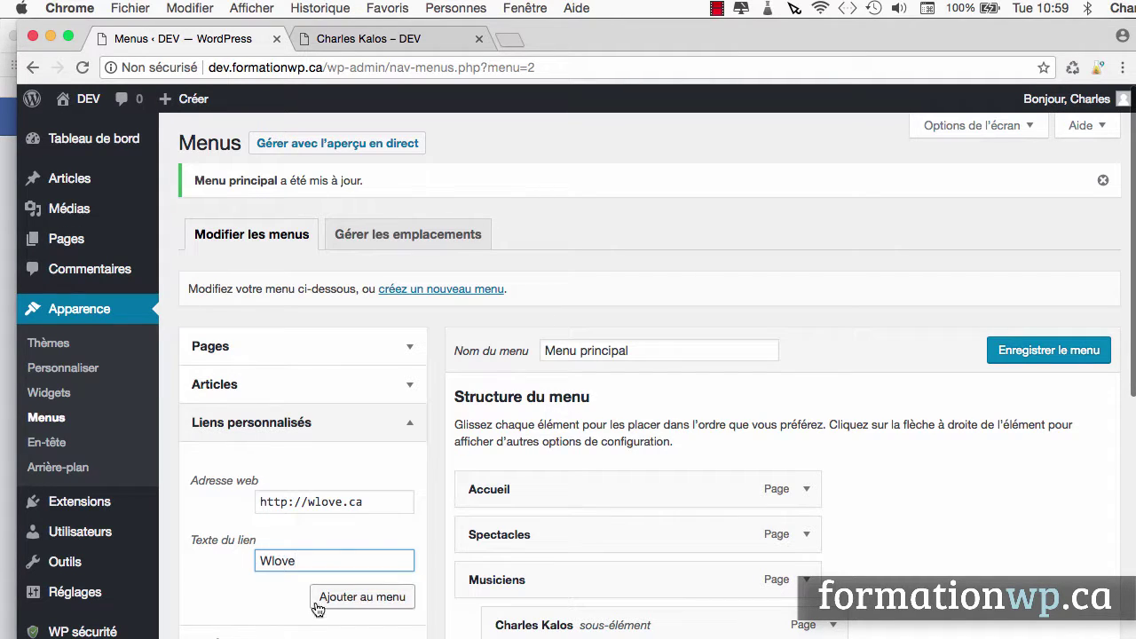
click(344, 600)
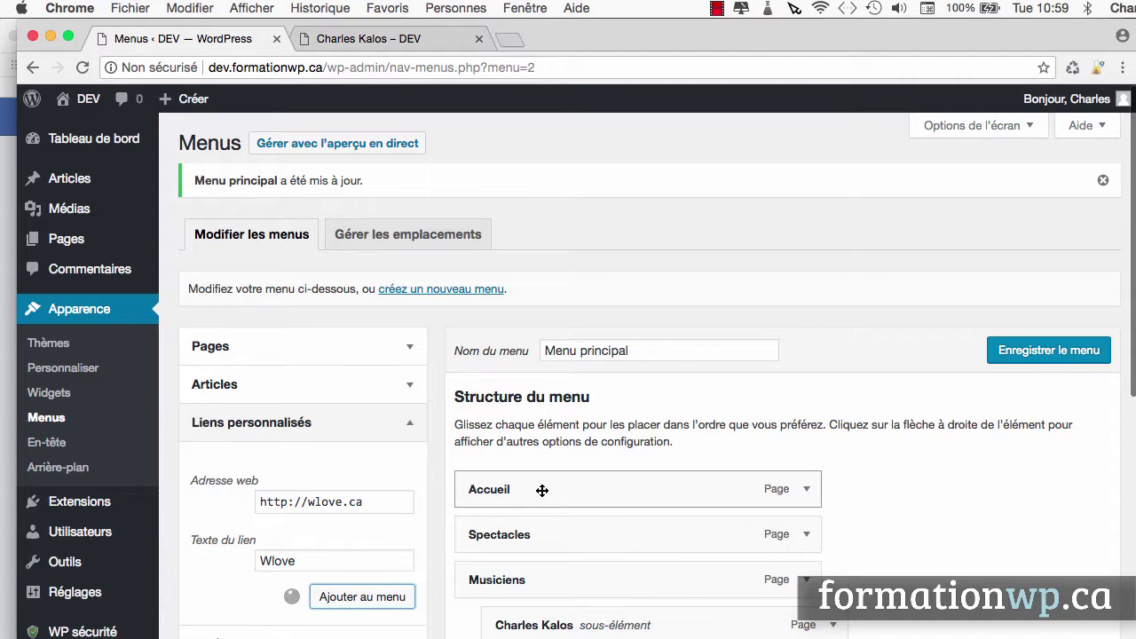
Step: Move the Wlove link between Spectacles and Musiciens at the top level and save the menu
scroll(540, 489, down, 5)
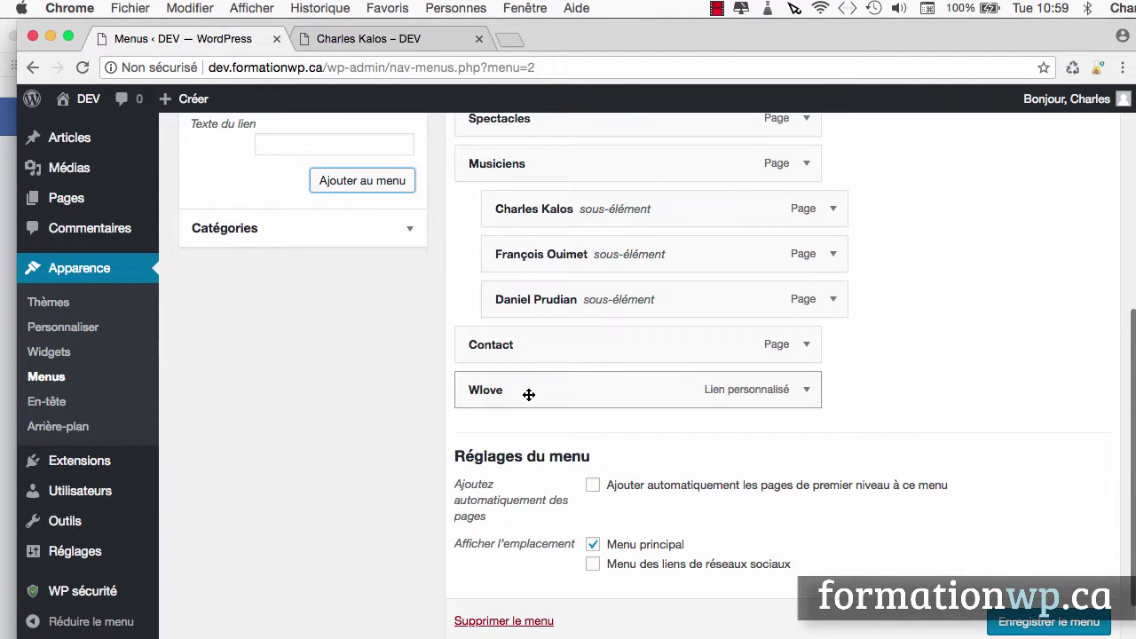
drag(529, 394, 459, 160)
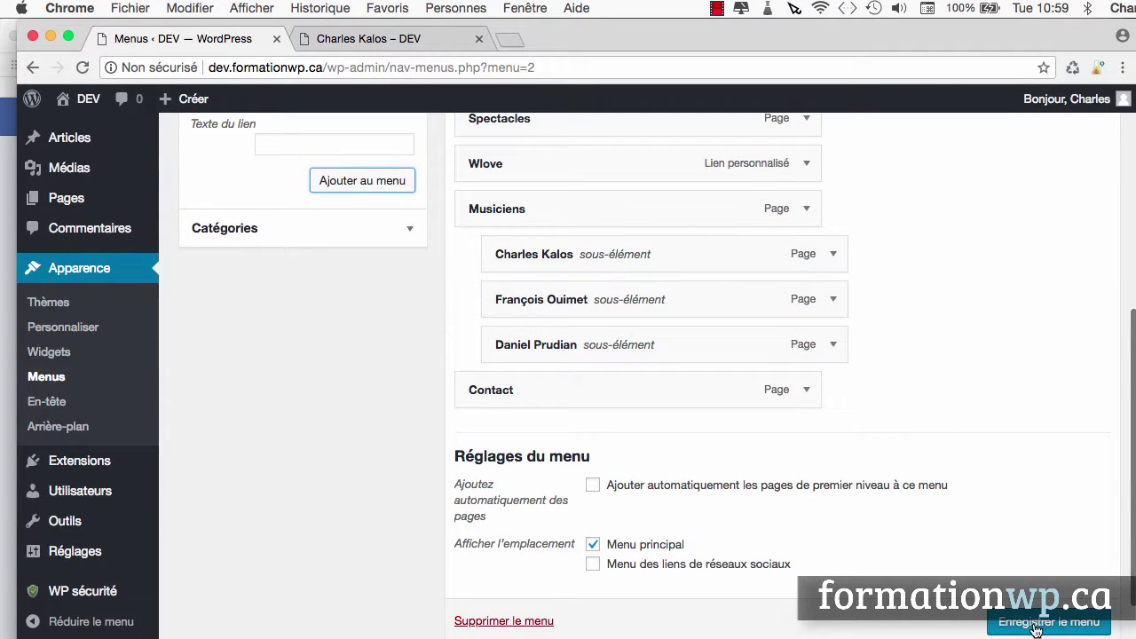
click(1036, 624)
Step: Reload the public site, test the Wlove menu link and return to the menu editor
click(389, 38)
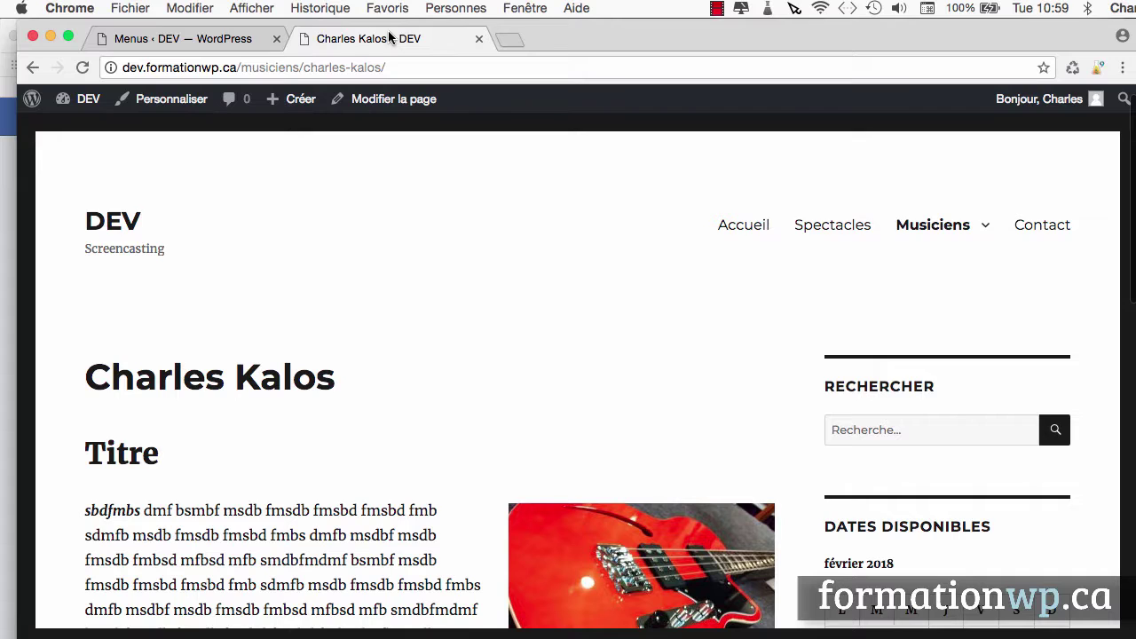
key(super+r)
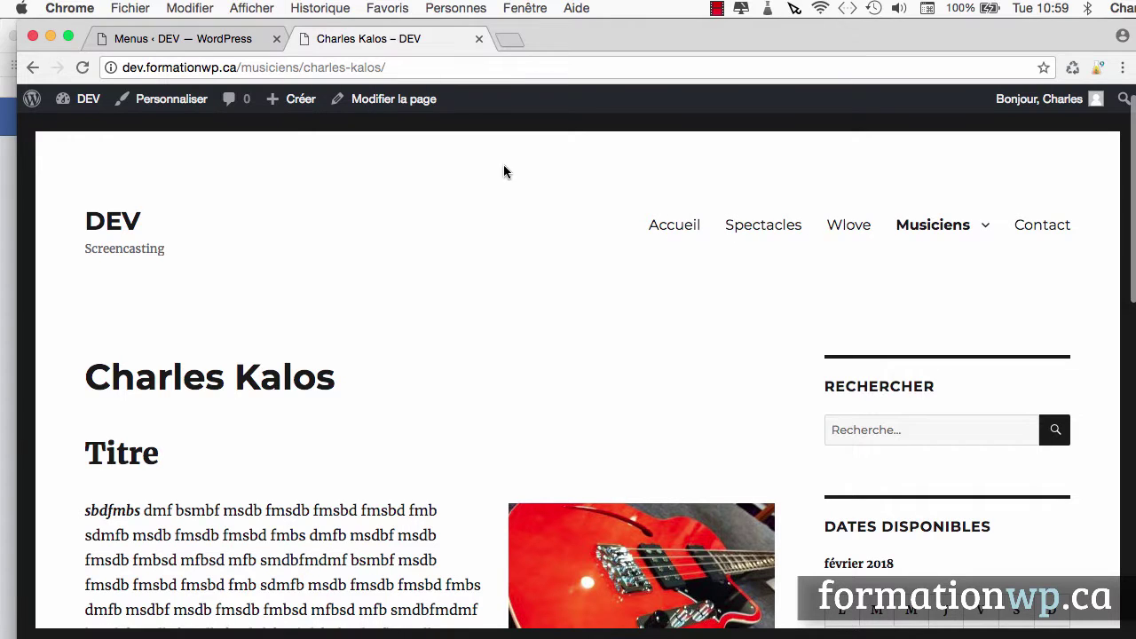
click(858, 229)
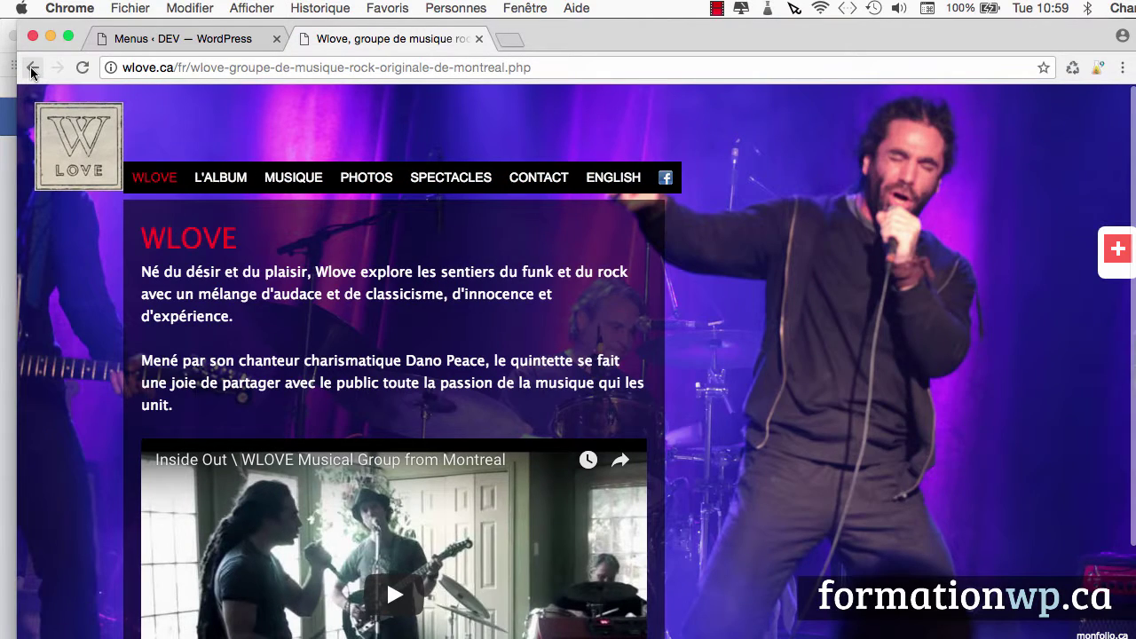
click(31, 69)
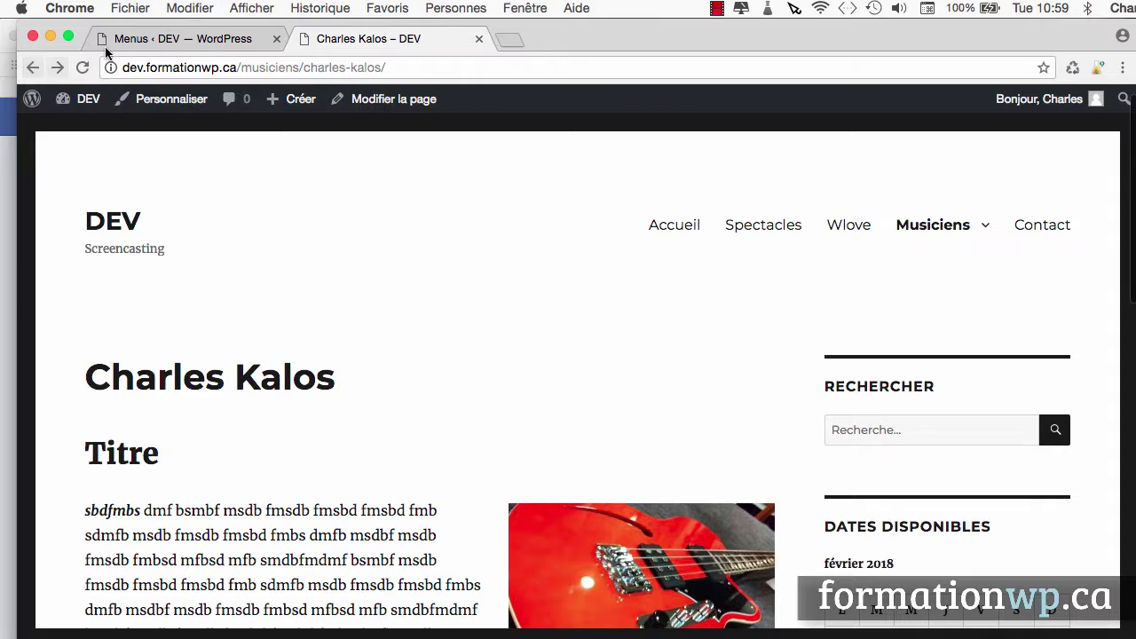
click(177, 37)
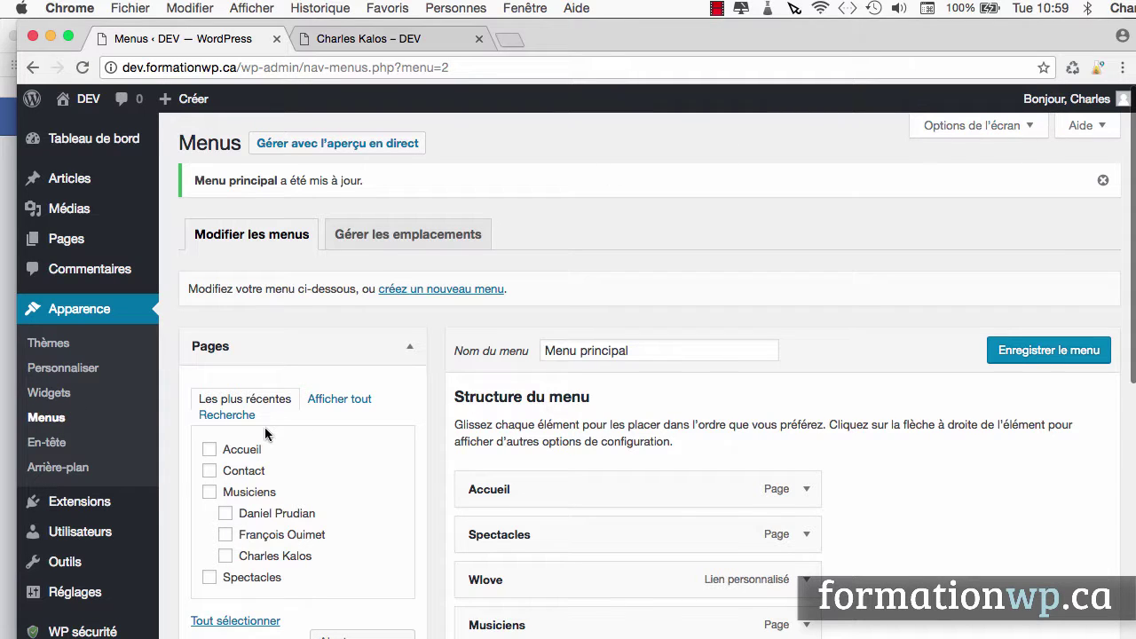
Step: Enable the advanced menu property "Cible du lien" in the screen options, expanding the Wlove item's settings on the way
click(1033, 127)
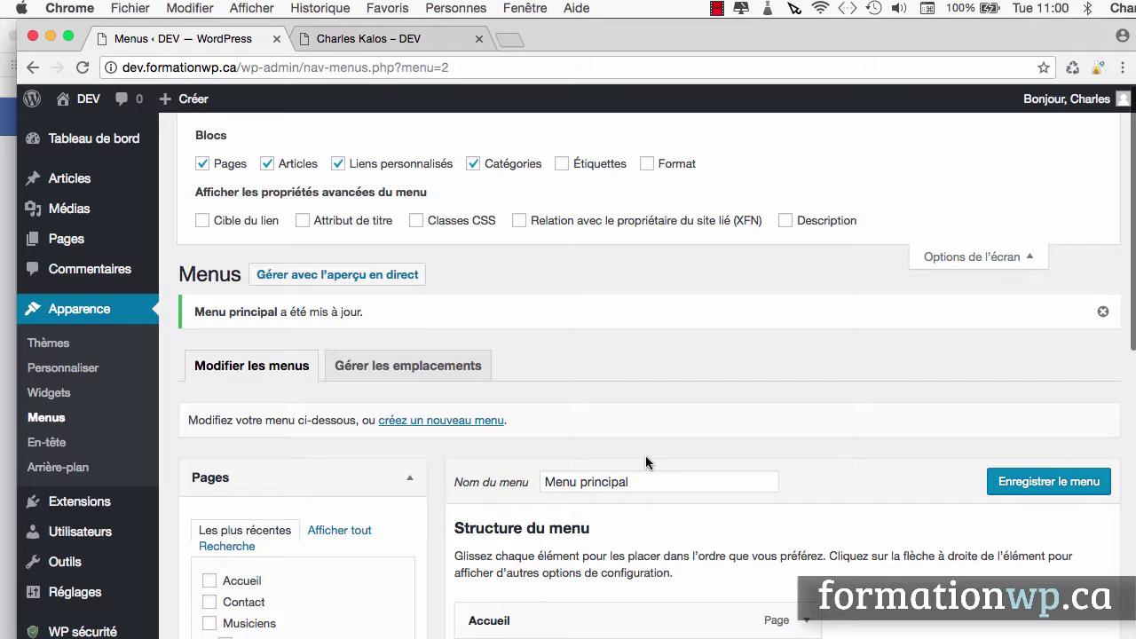
scroll(647, 462, down, 8)
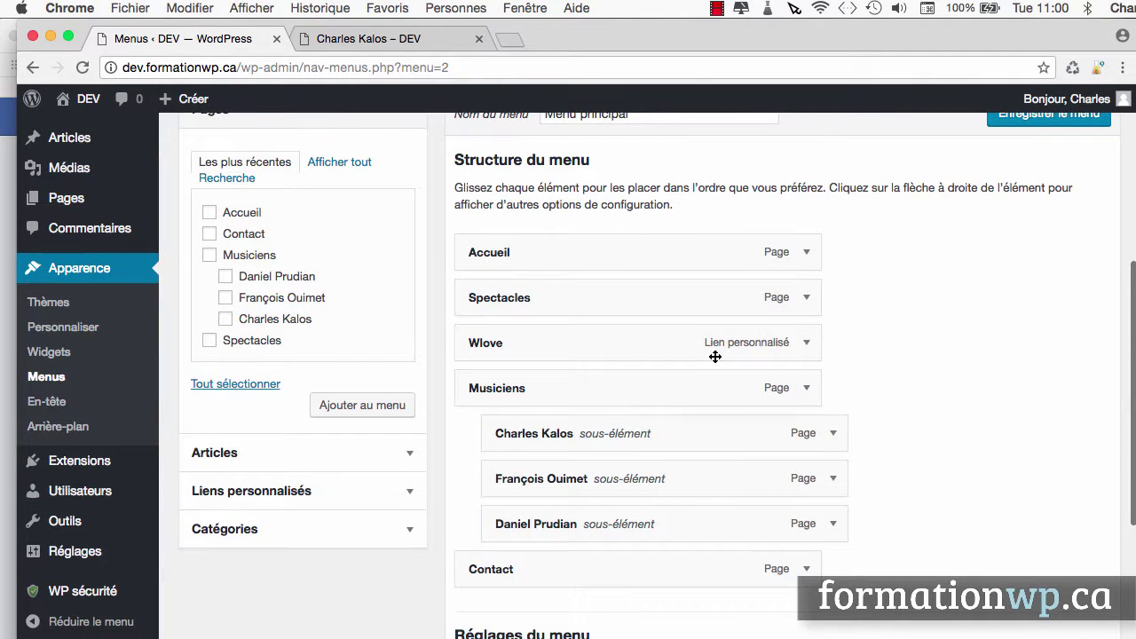
click(806, 344)
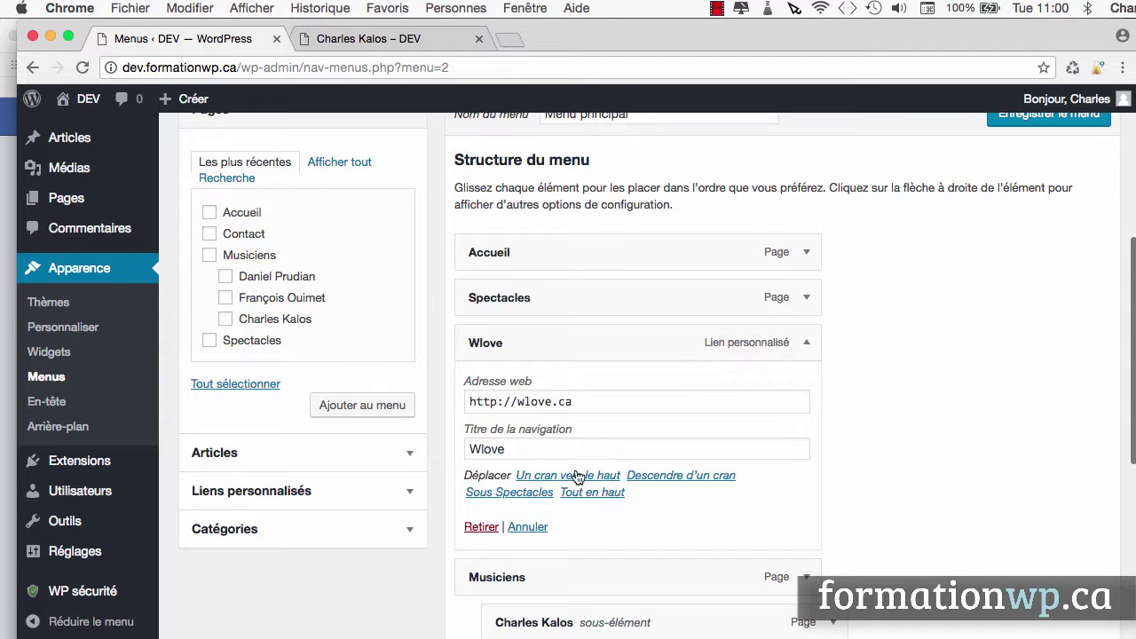
scroll(671, 500, up, 5)
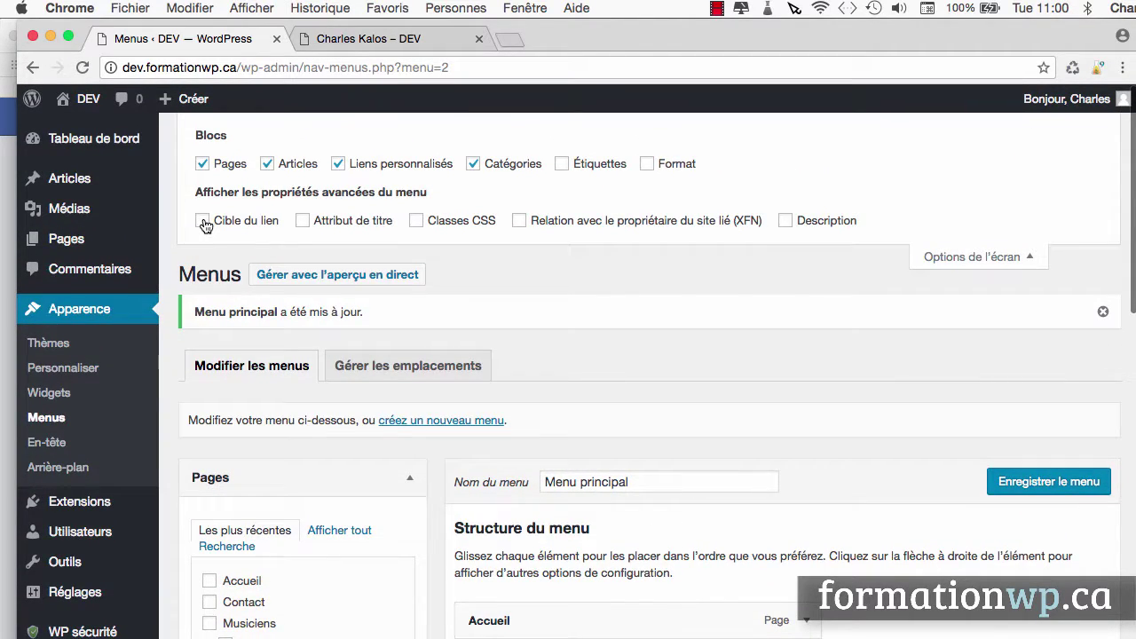
click(203, 222)
Step: Set the Wlove link to open in a new tab and save the menu
scroll(833, 353, down, 8)
scroll(833, 352, down, 1)
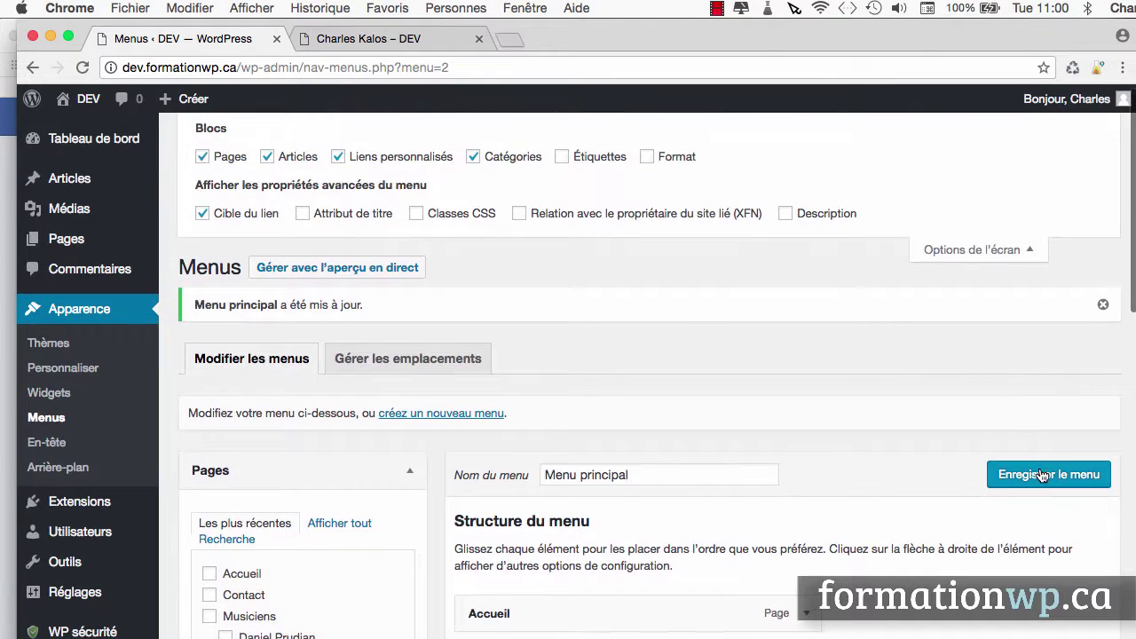
click(1044, 476)
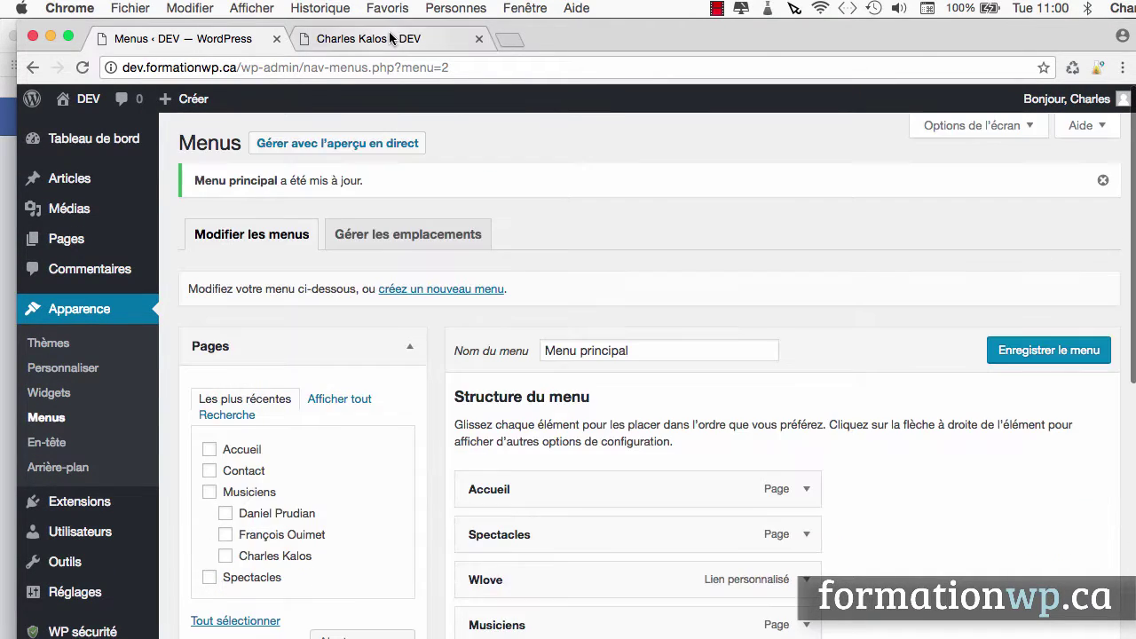
Step: Reload the public site, test whether the Wlove link opens in a new tab, and close the external site
click(391, 38)
key(super+r)
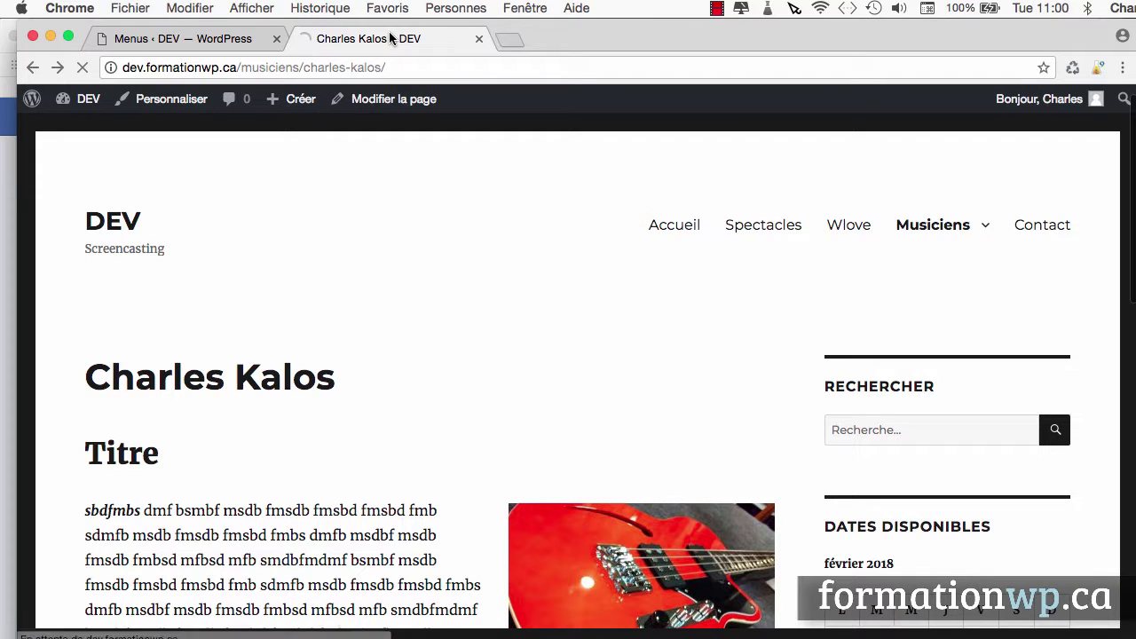
click(848, 226)
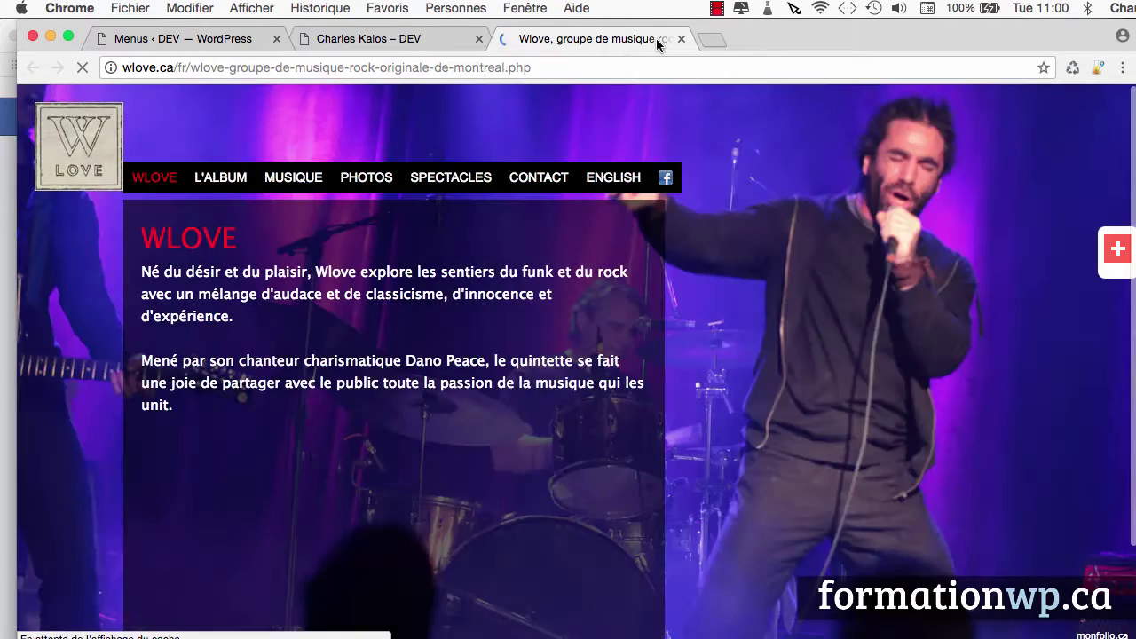
click(681, 38)
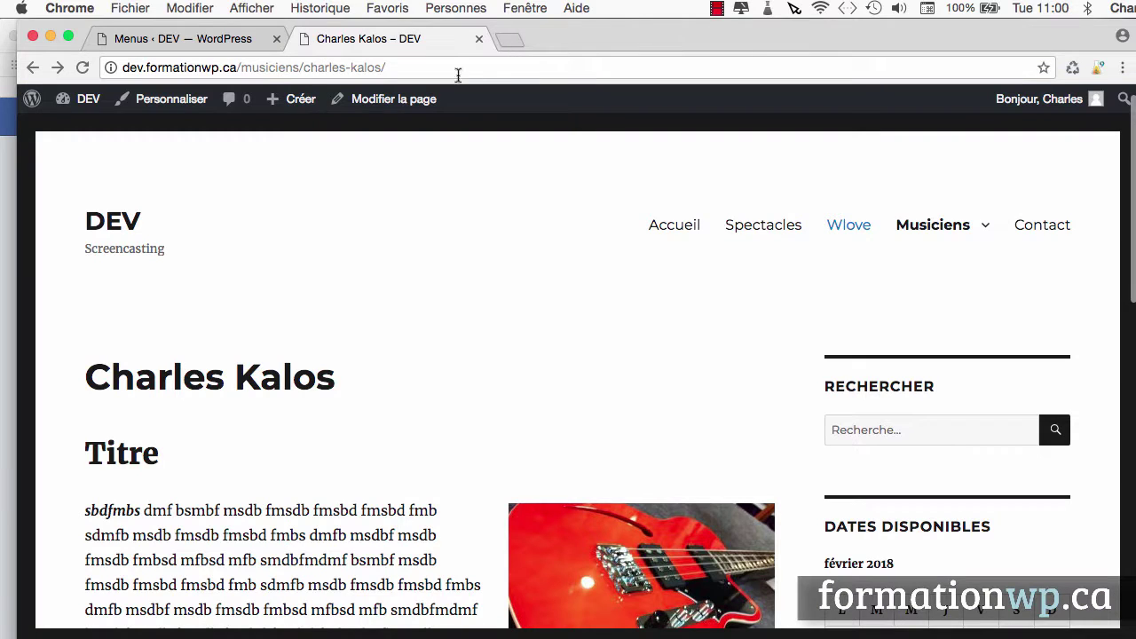